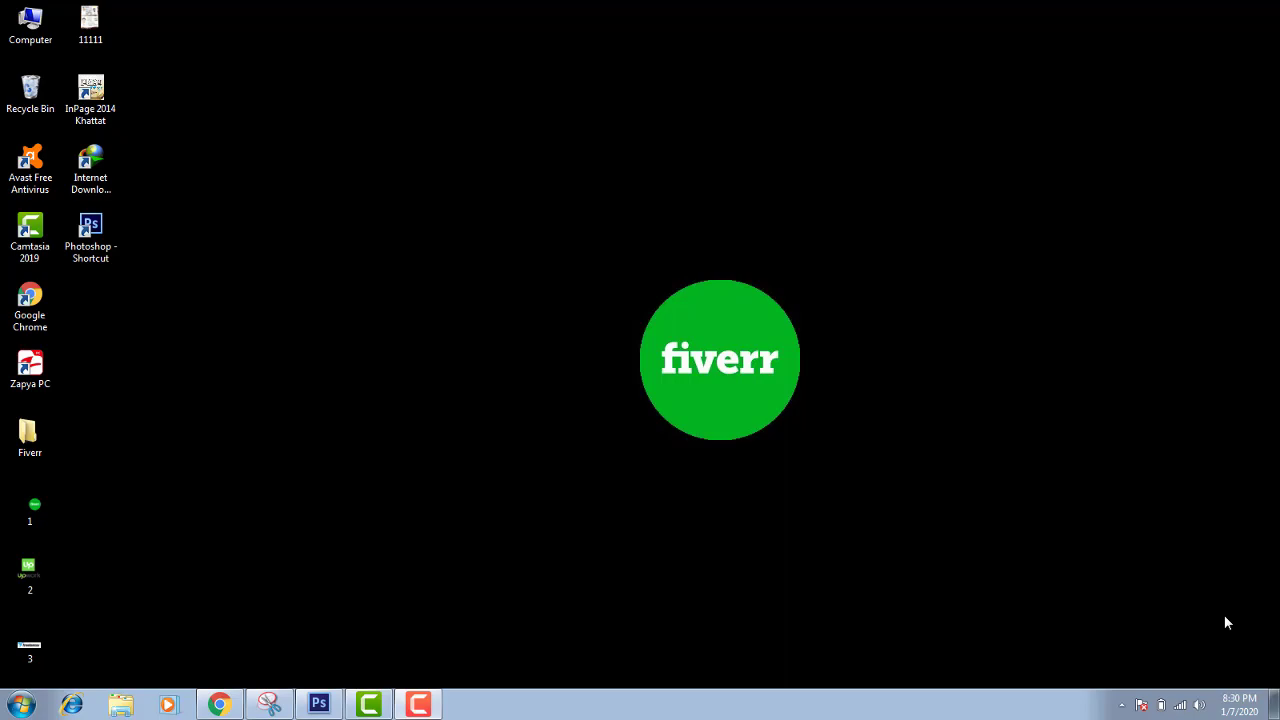
Restore the Fiverr account-activation page, then switch to the Gmail inbox tab
left_click(219, 705)
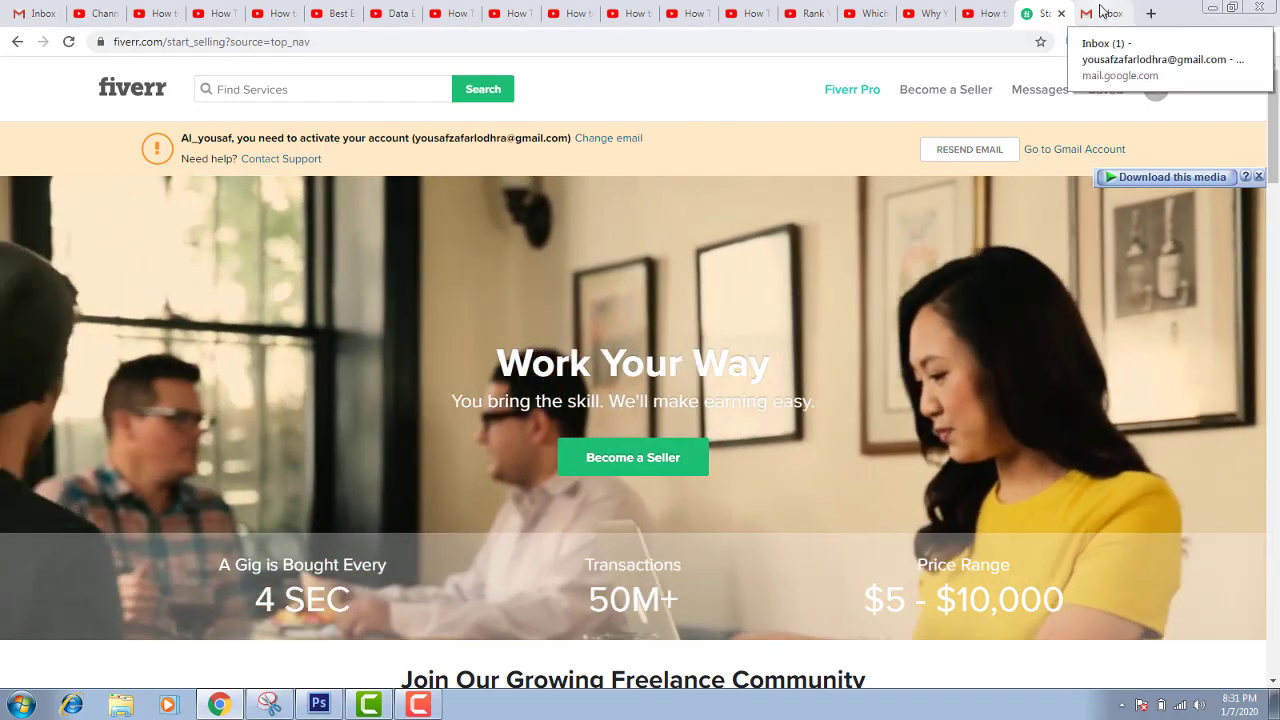
left_click(1100, 12)
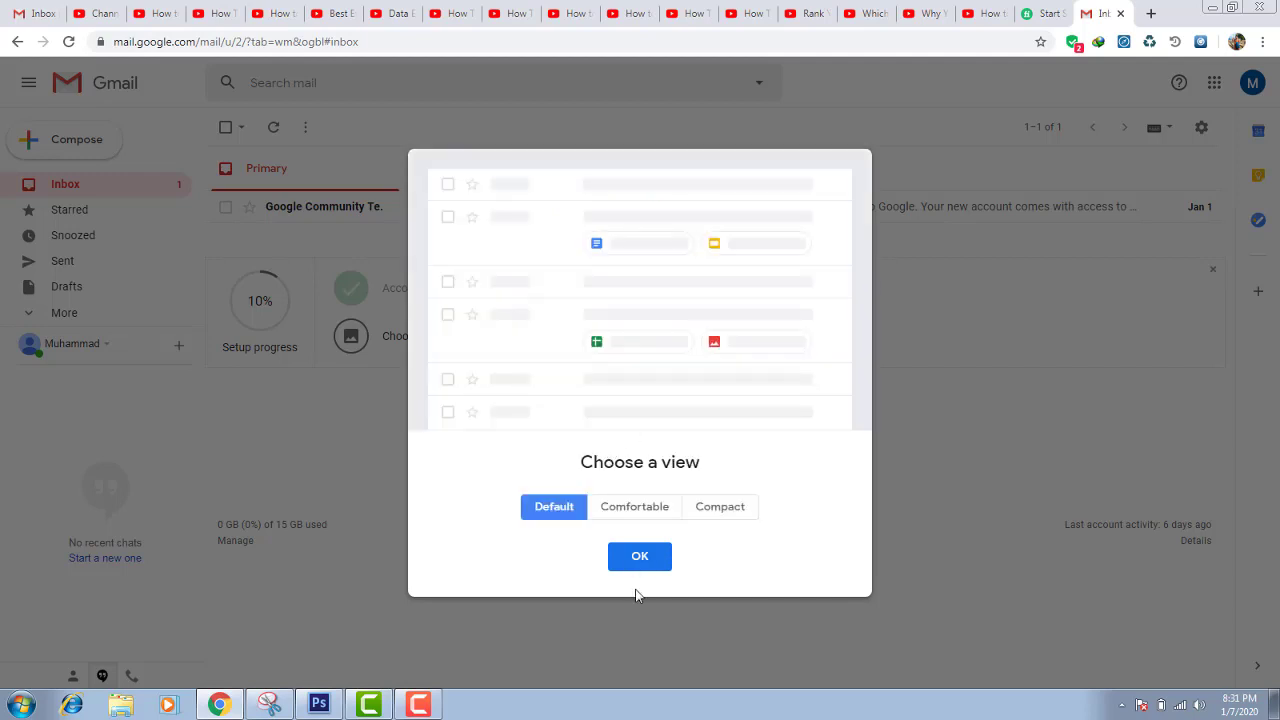
Dismiss Gmail's Choose a view prompt, open Fiverr's activation email and activate the account
left_click(643, 558)
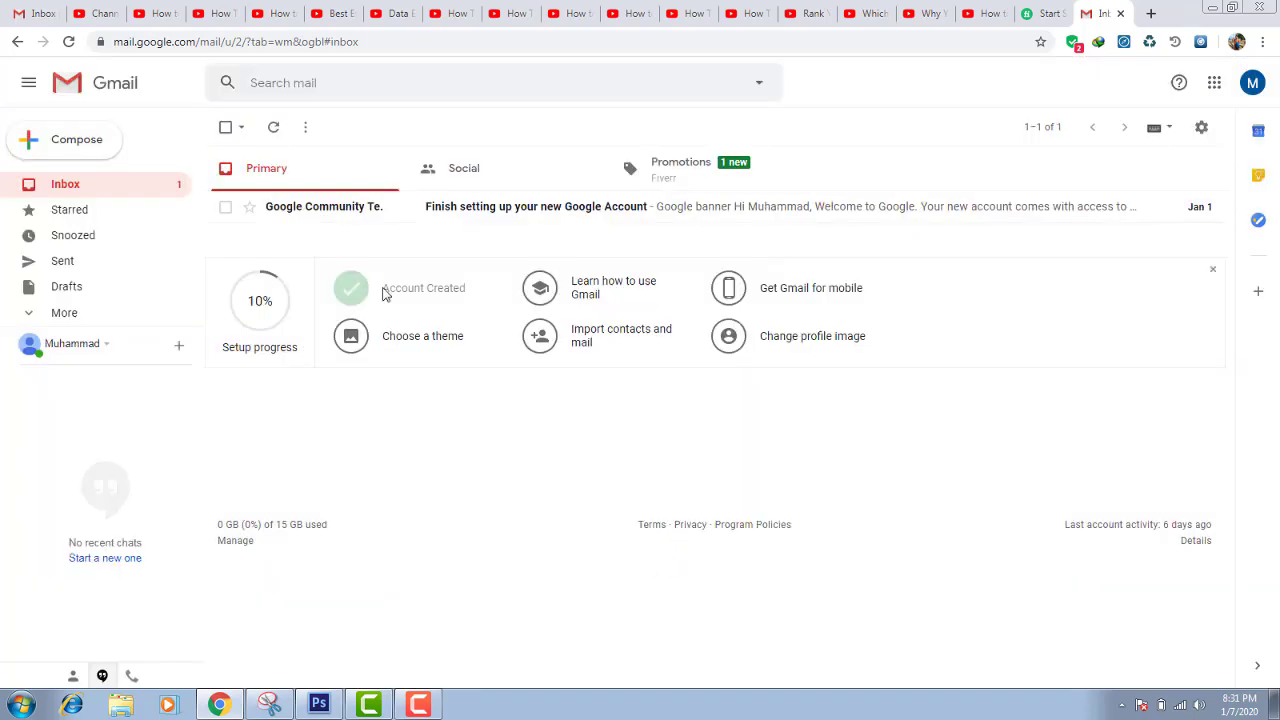
left_click(277, 133)
left_click(450, 206)
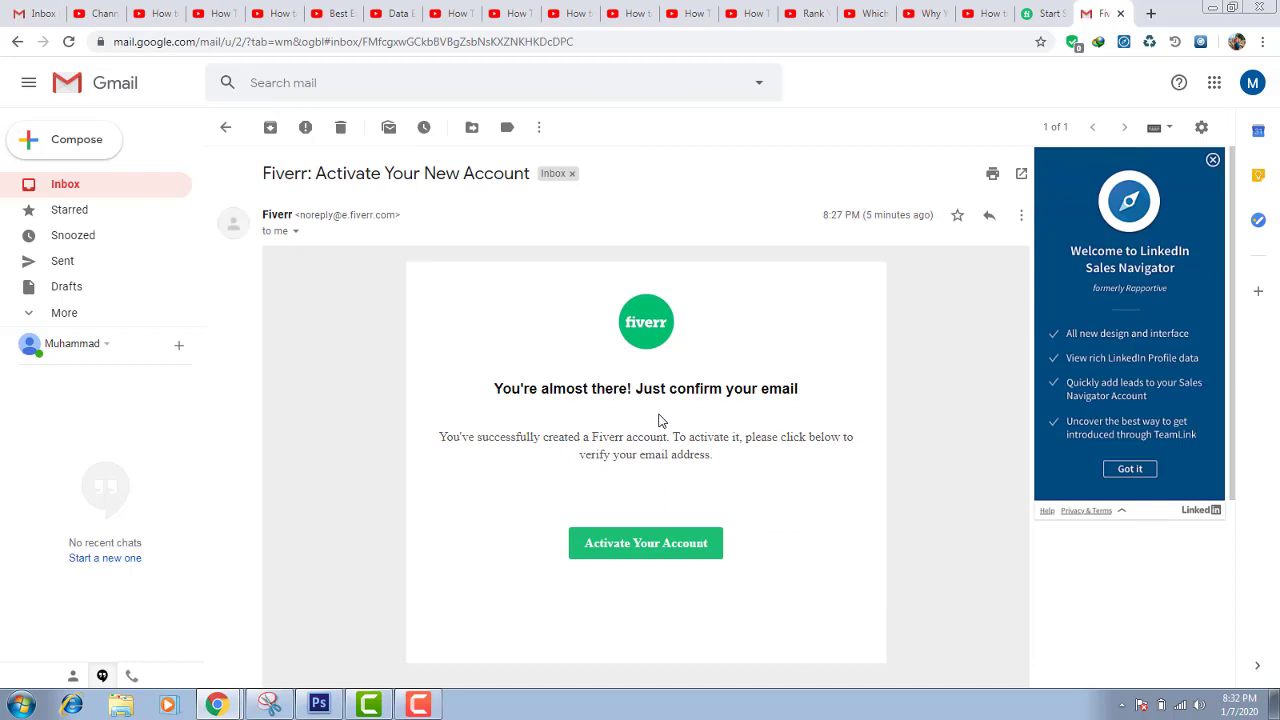
left_click(627, 550)
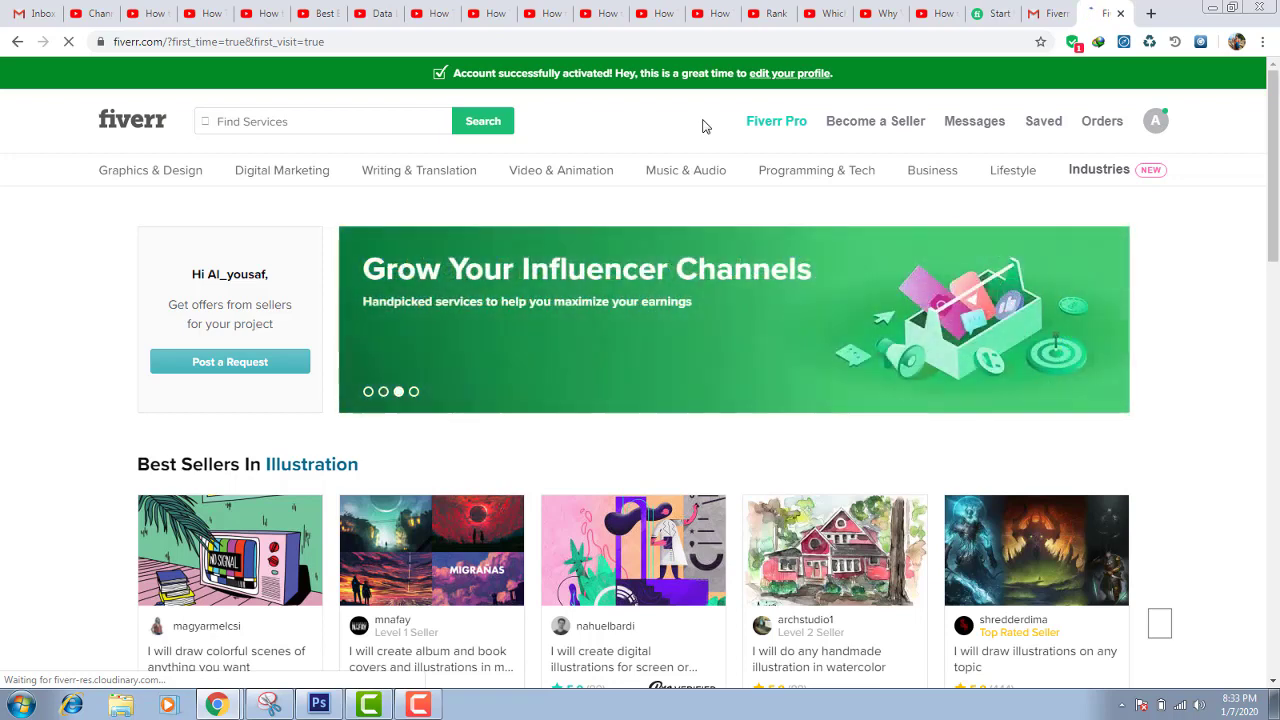
Close the outdated Start Selling tab and switch to the newly activated Fiverr home page
left_click(1000, 14)
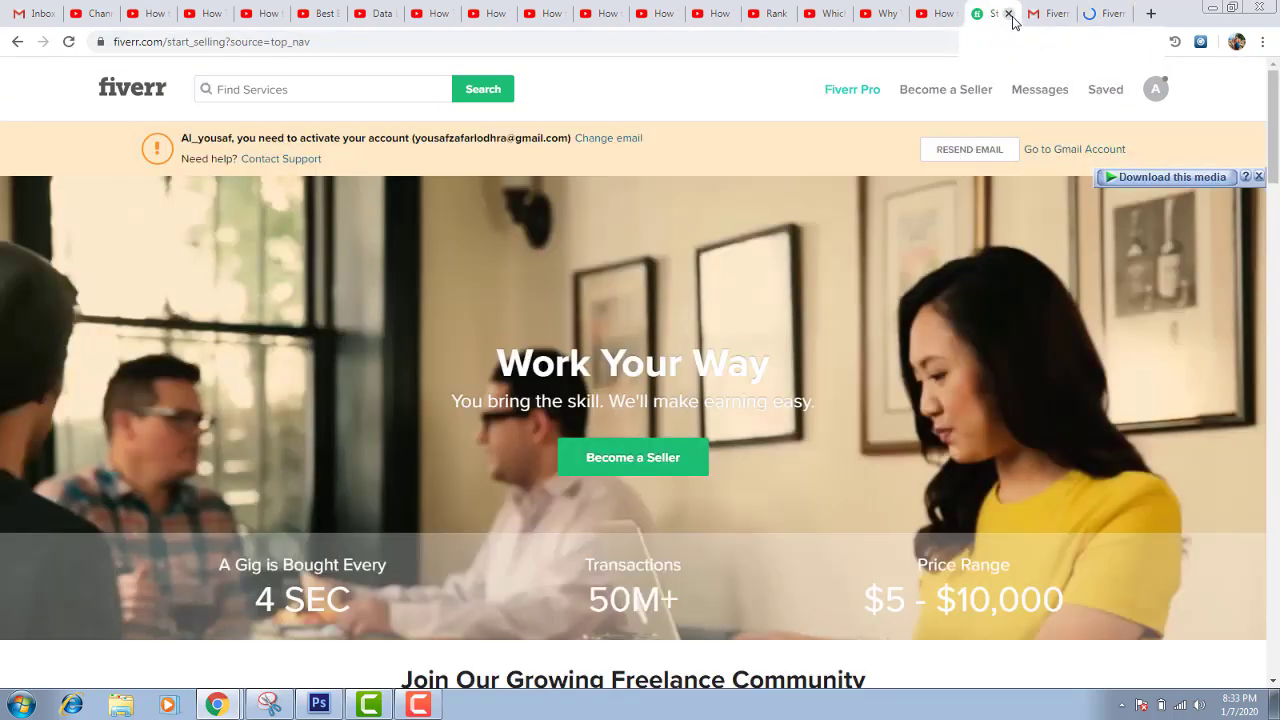
left_click(1008, 14)
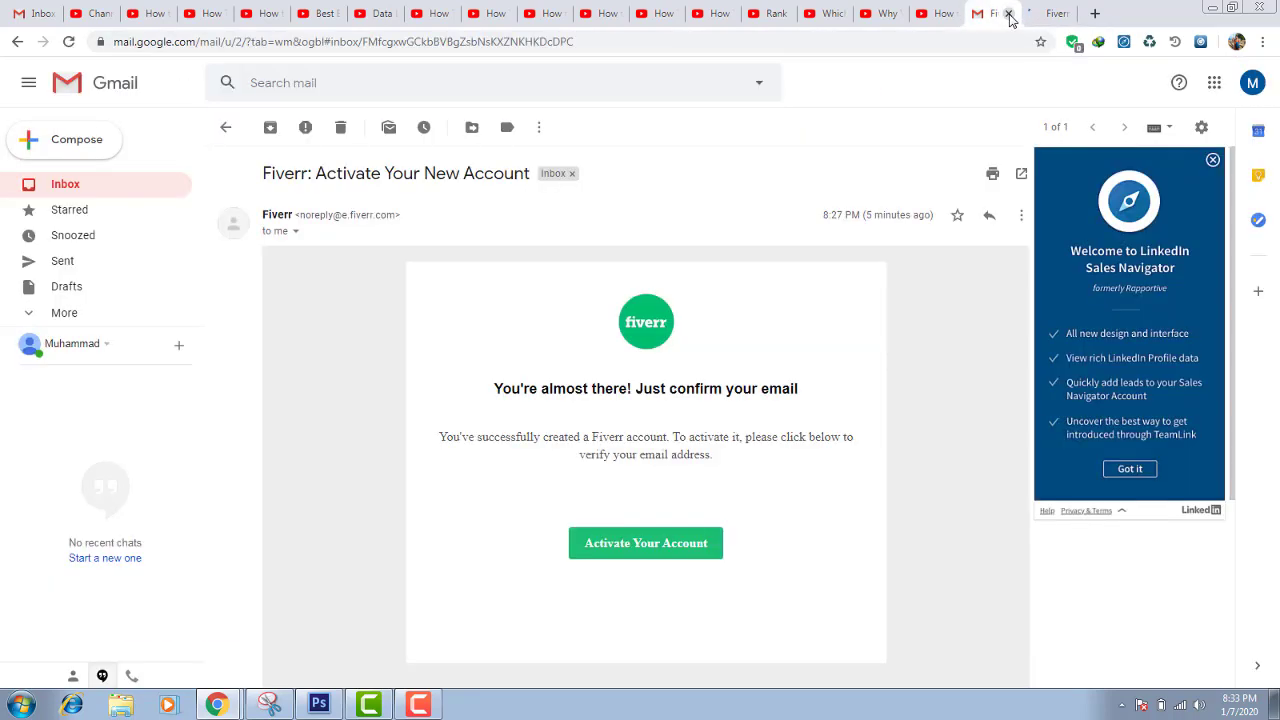
left_click(1048, 13)
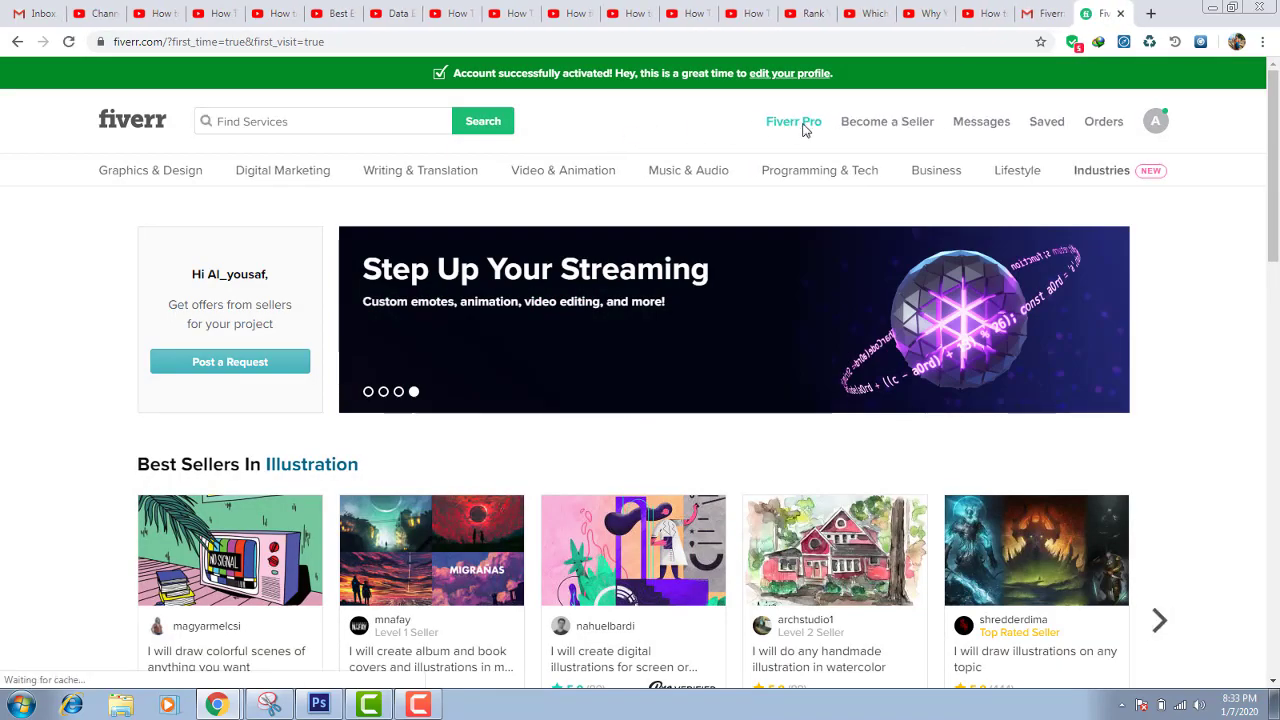
Start Become a Seller onboarding and continue through the overview, tips and do's-and-don'ts pages
mouse_move(890, 158)
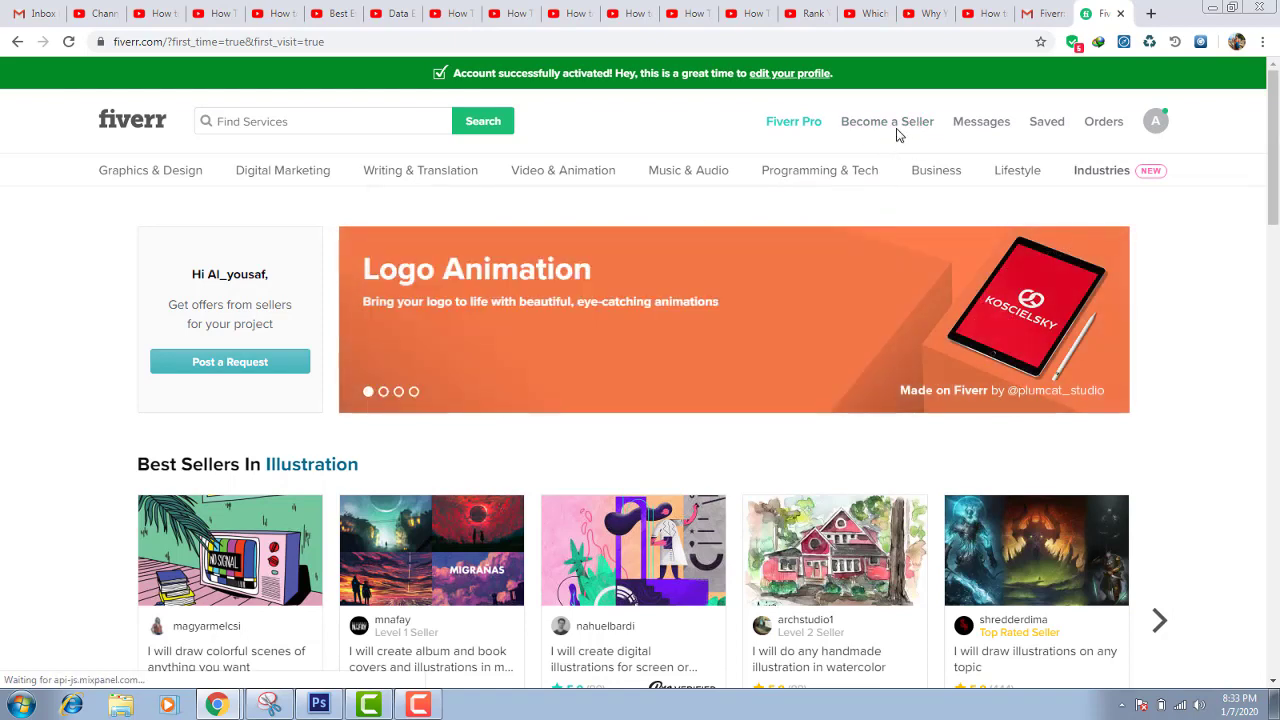
left_click(885, 124)
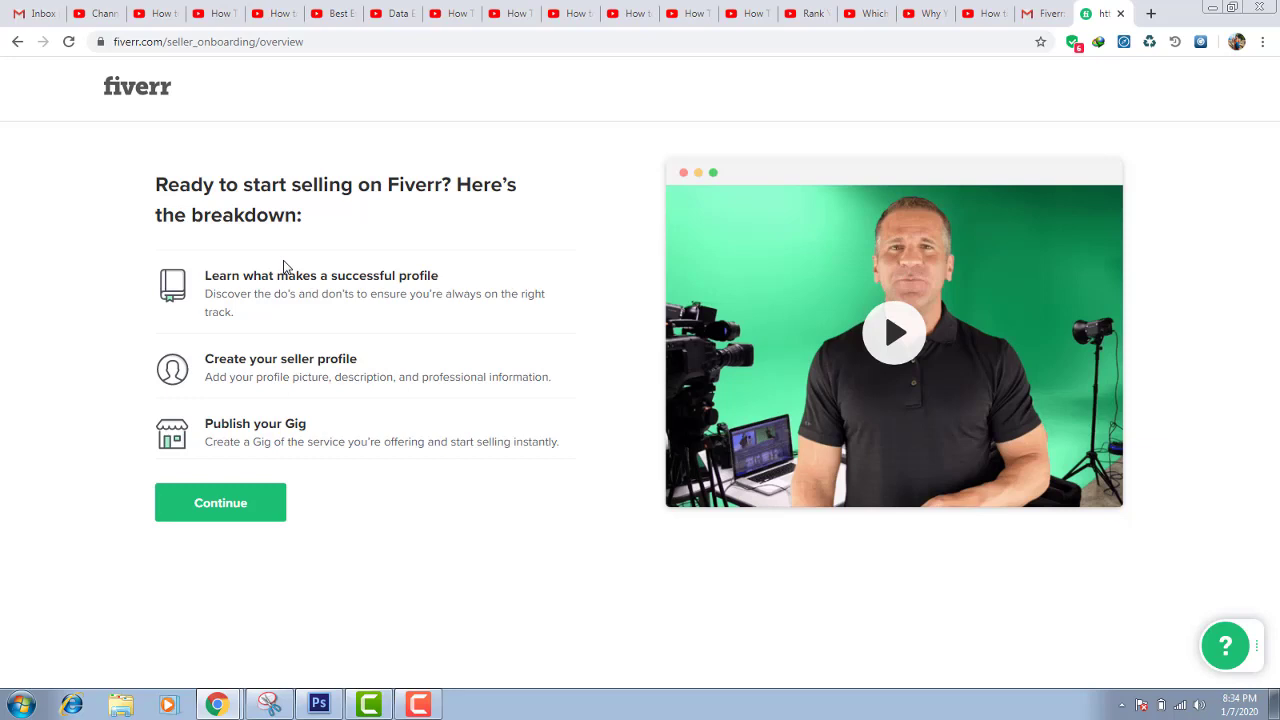
left_click(238, 507)
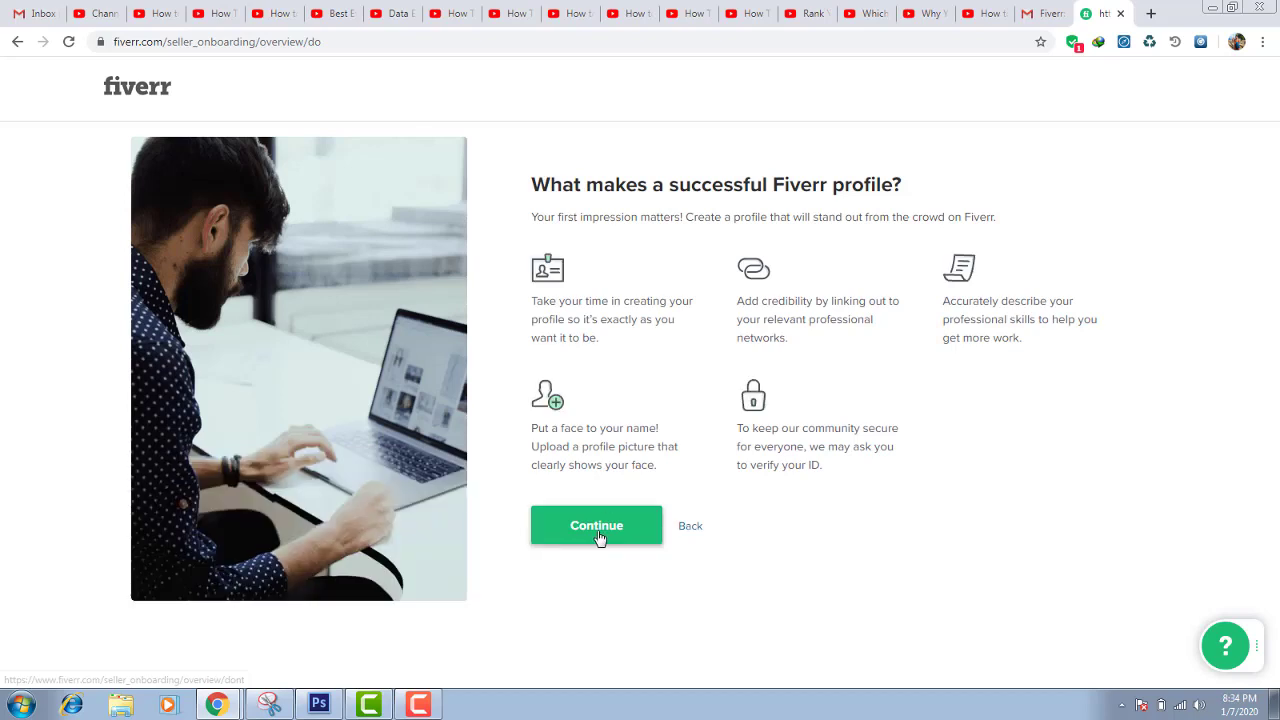
left_click(600, 539)
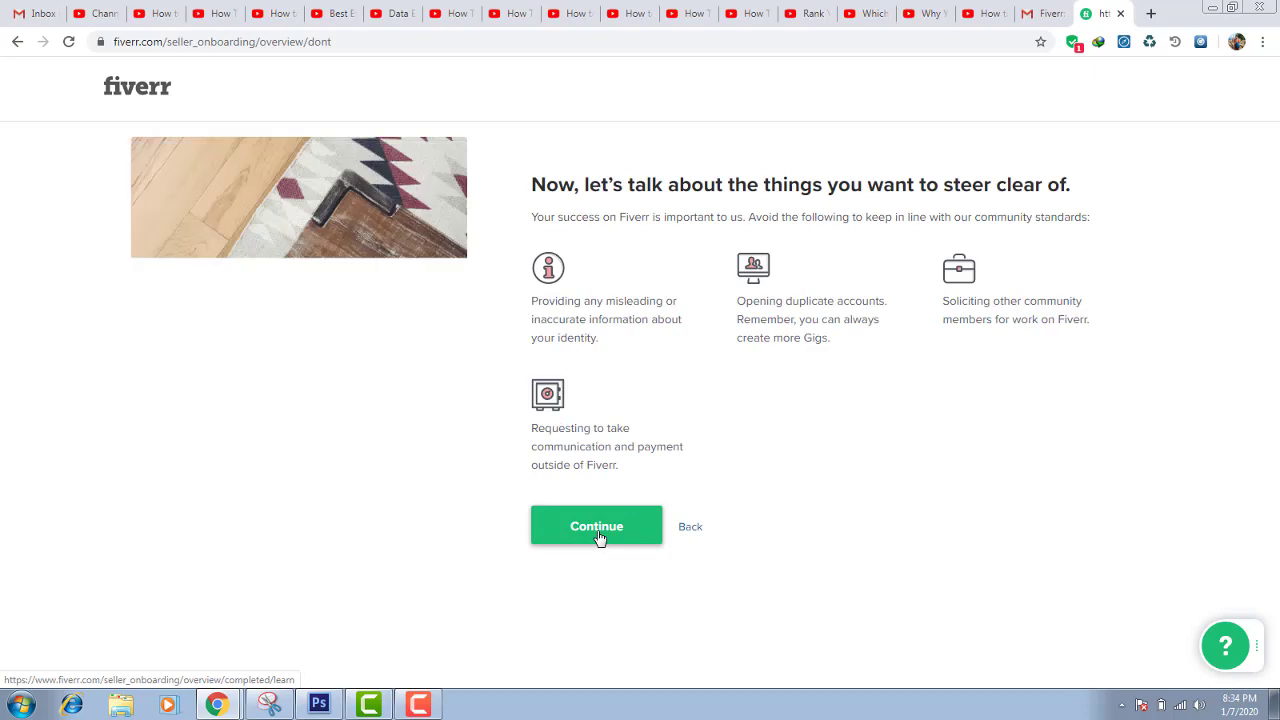
left_click(600, 539)
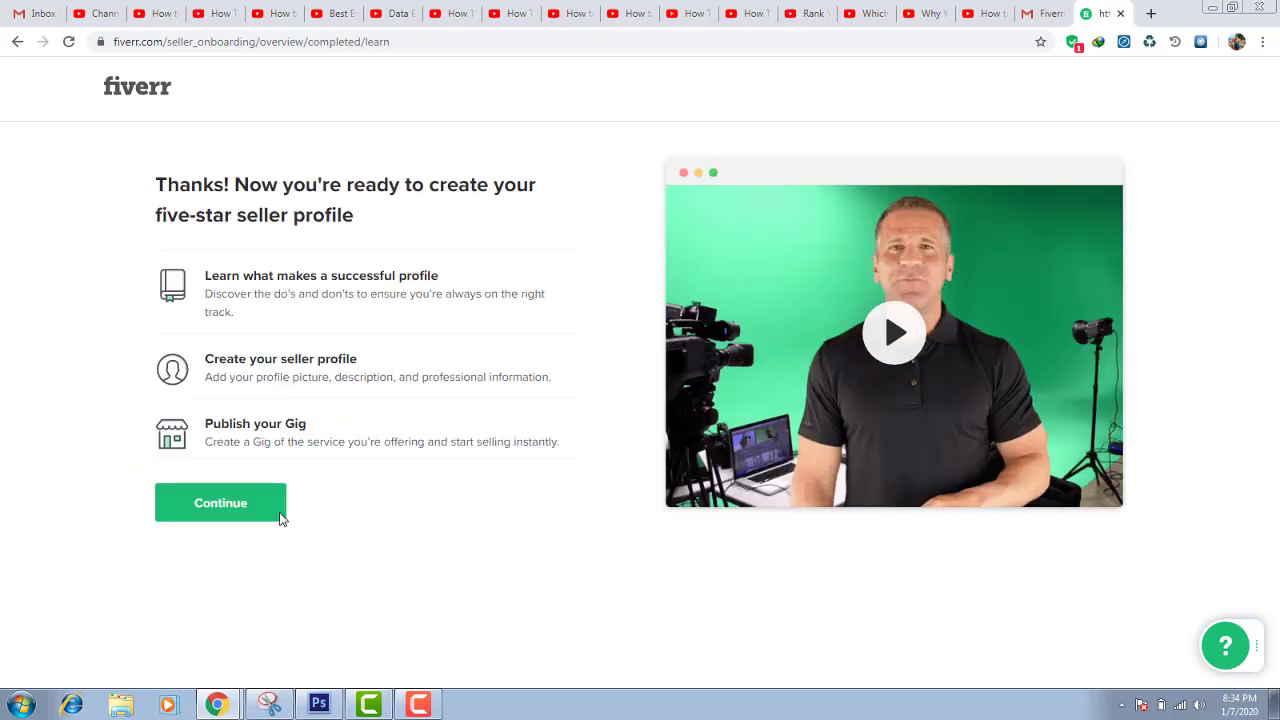
left_click(220, 514)
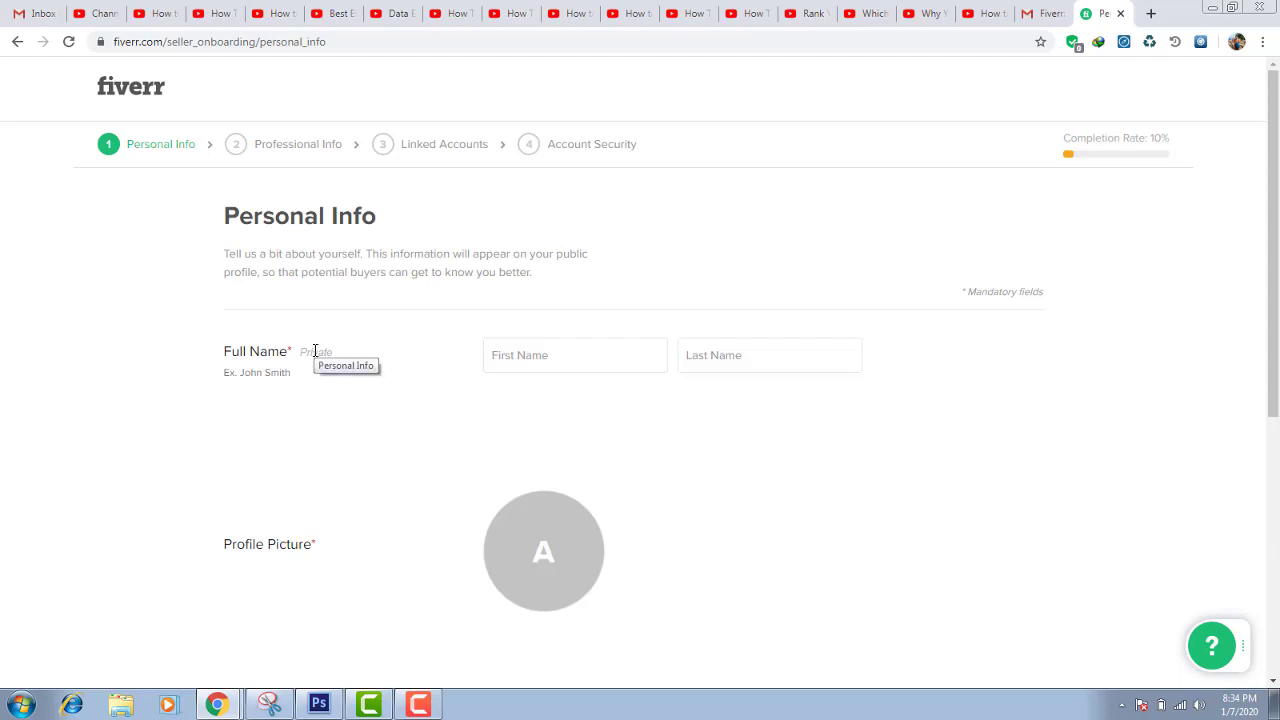
Enter the seller's first and last name in the Full Name fields, fixing the last name's capitalisation
left_click(583, 355)
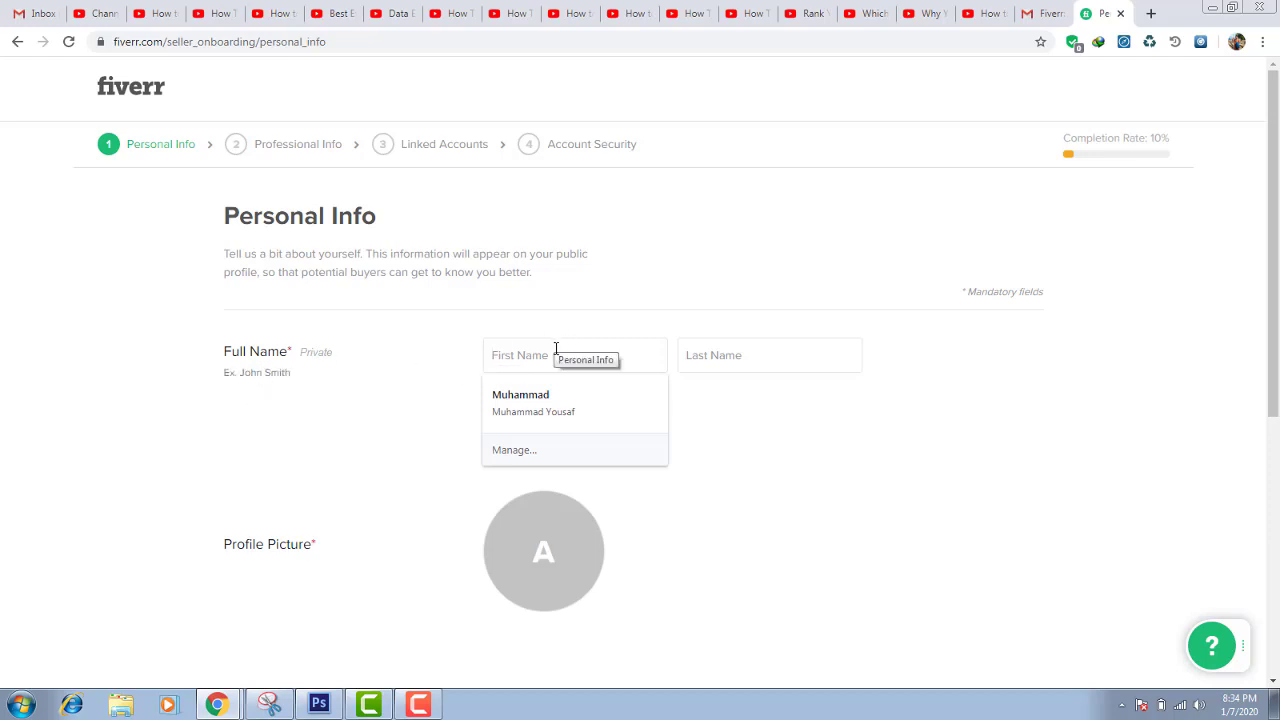
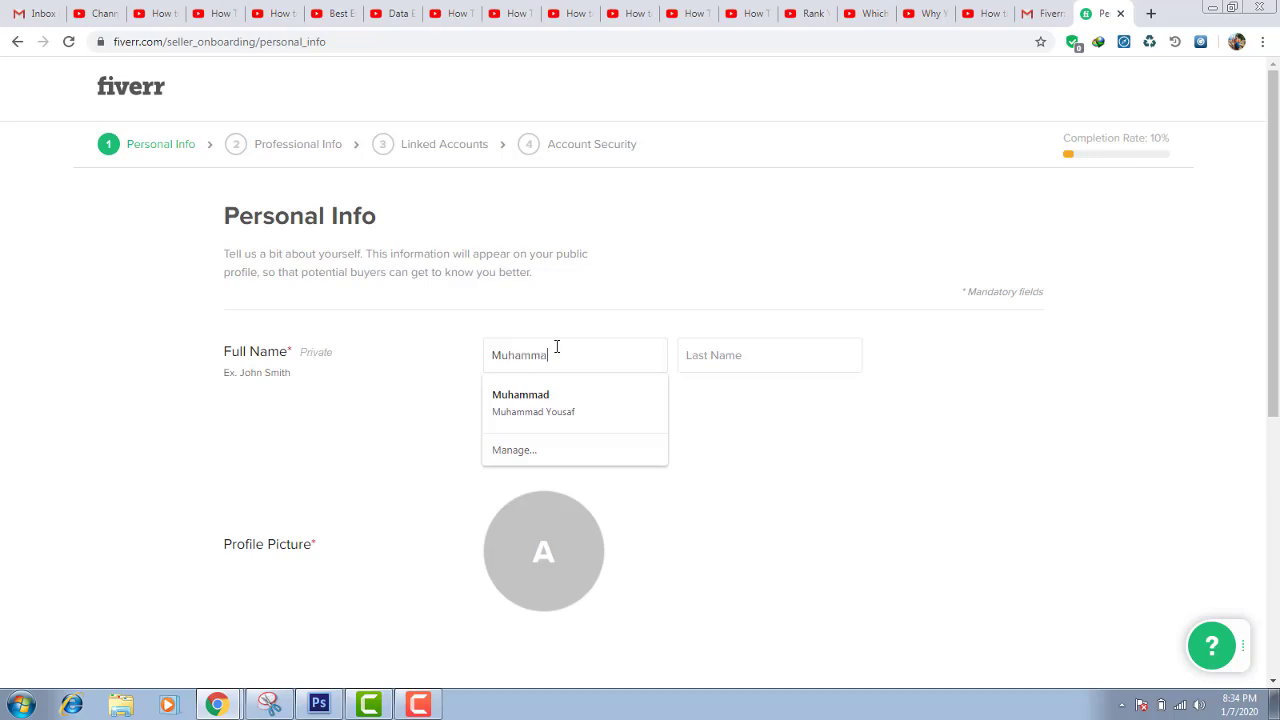
key("Tab")
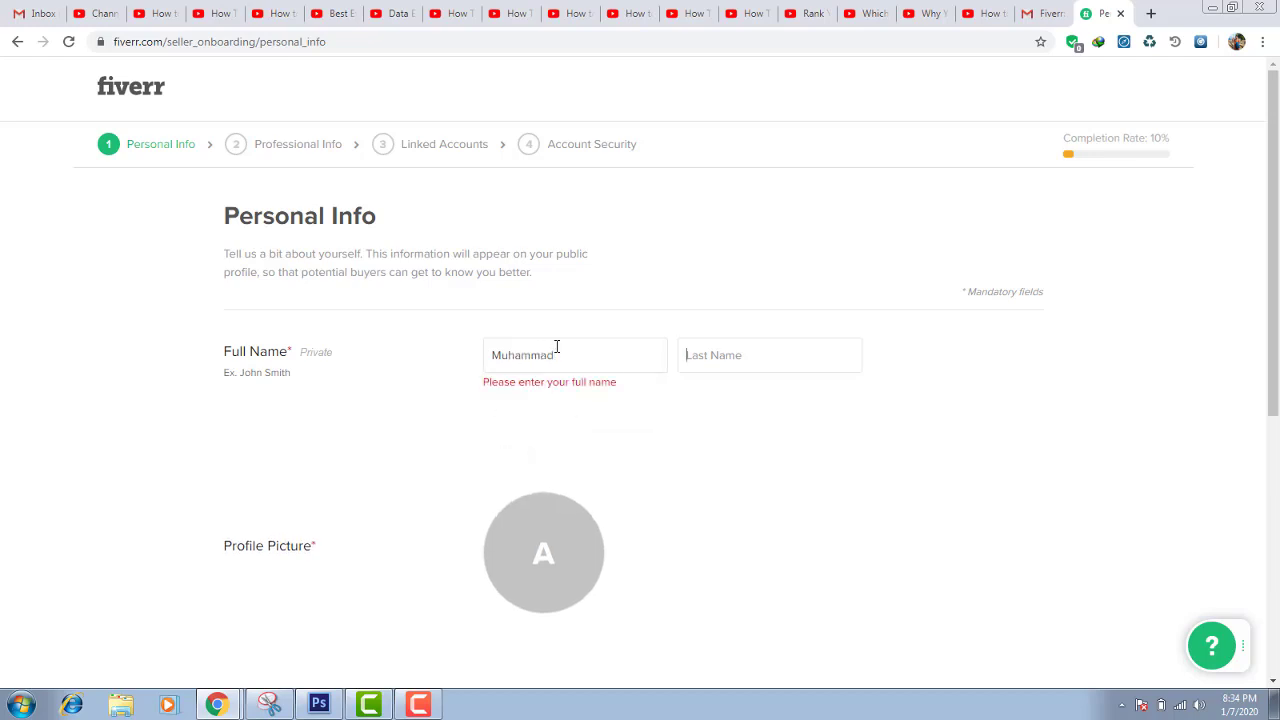
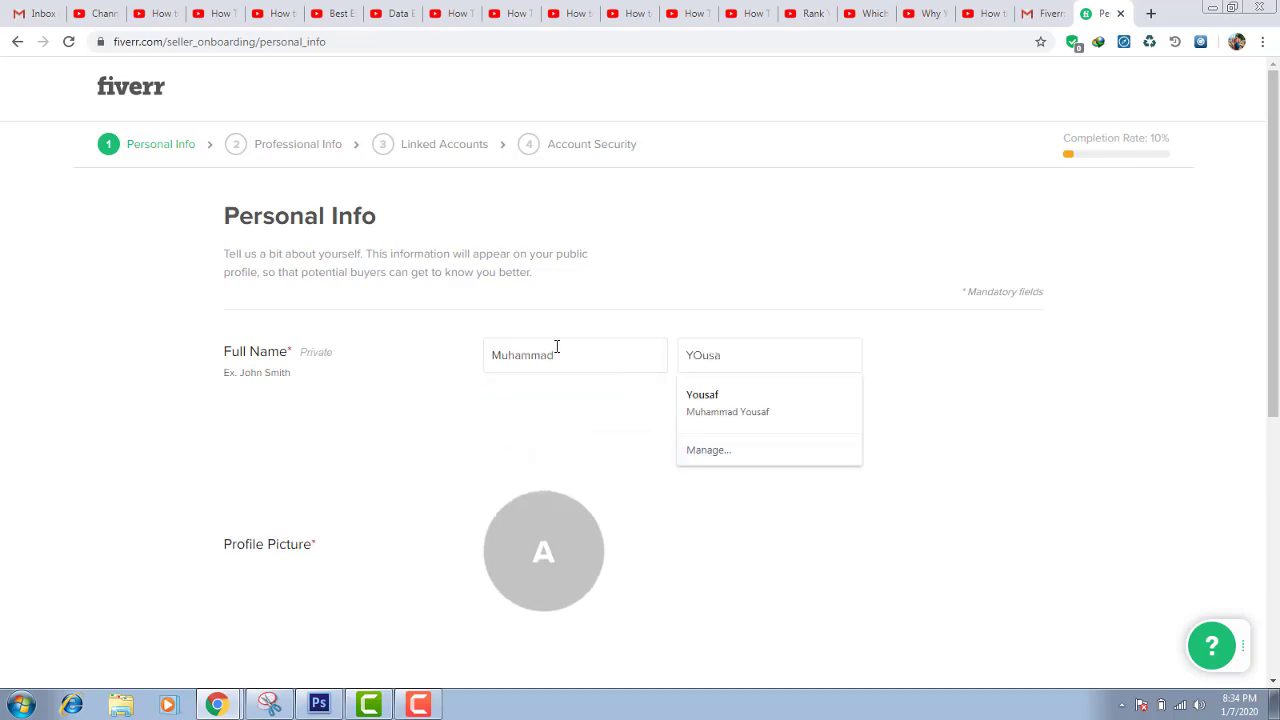
left_click(771, 524)
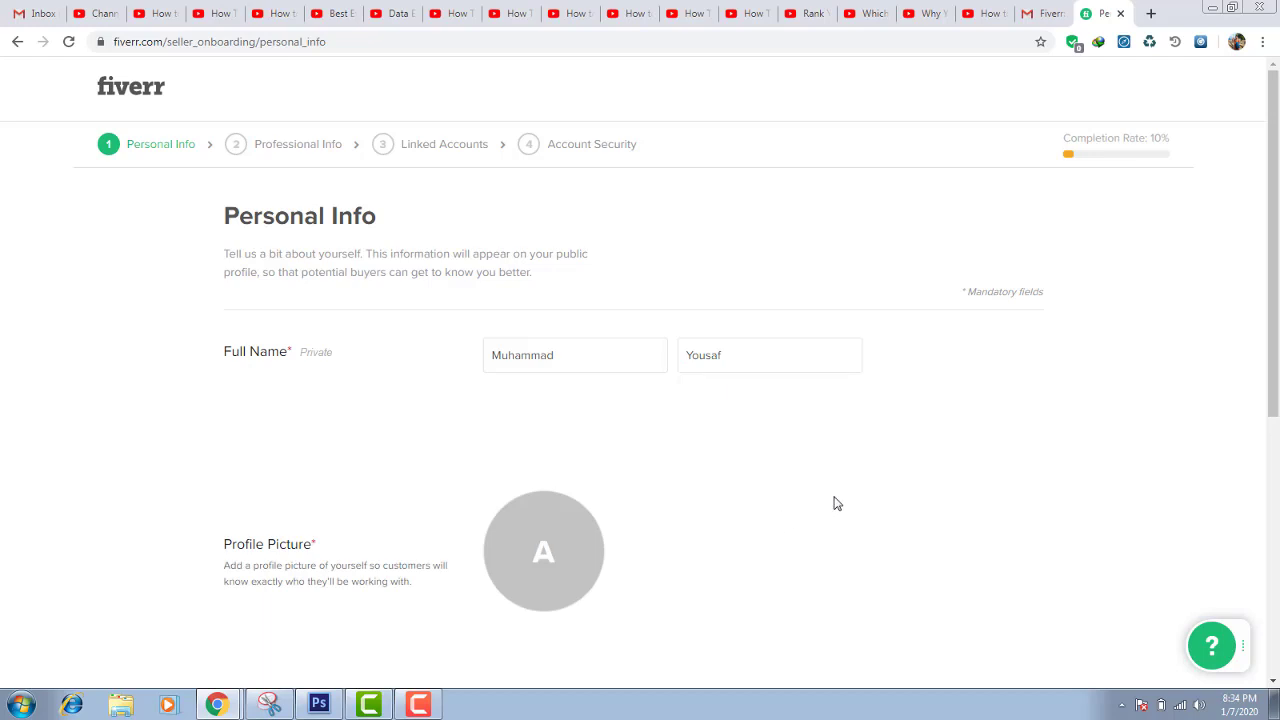
scroll(837, 503, "down", 3)
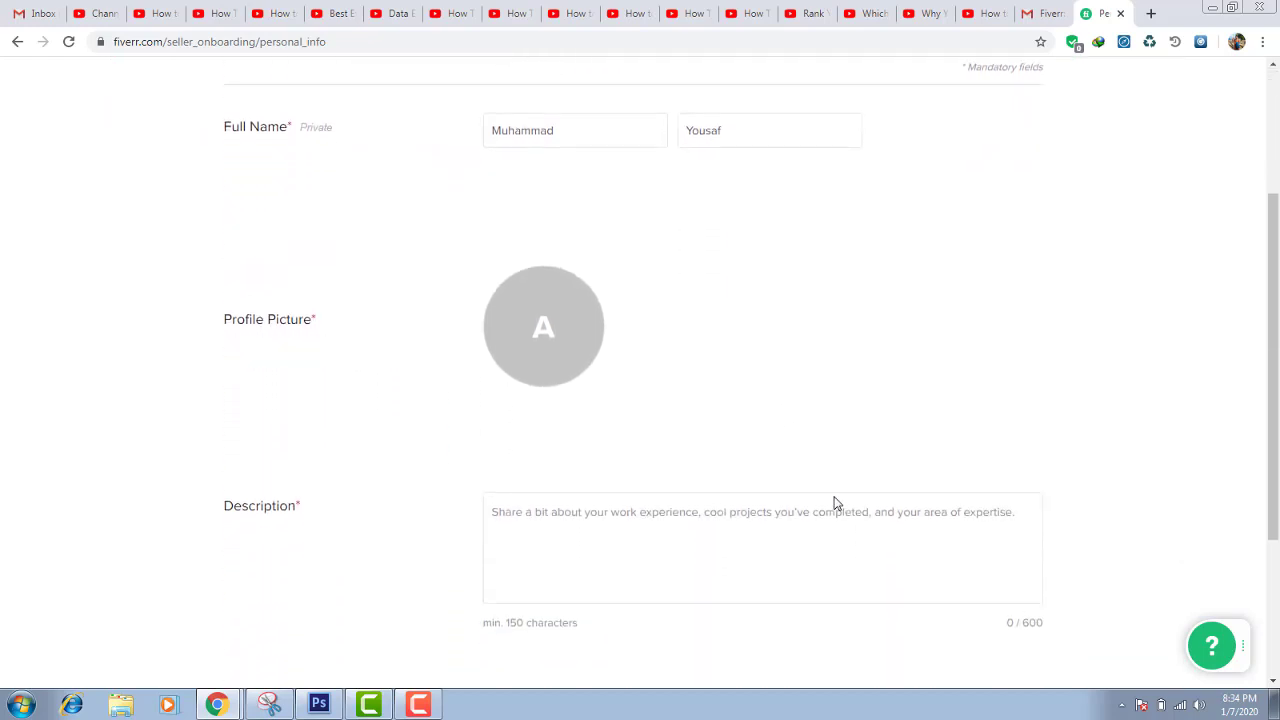
scroll(837, 503, "down", 1)
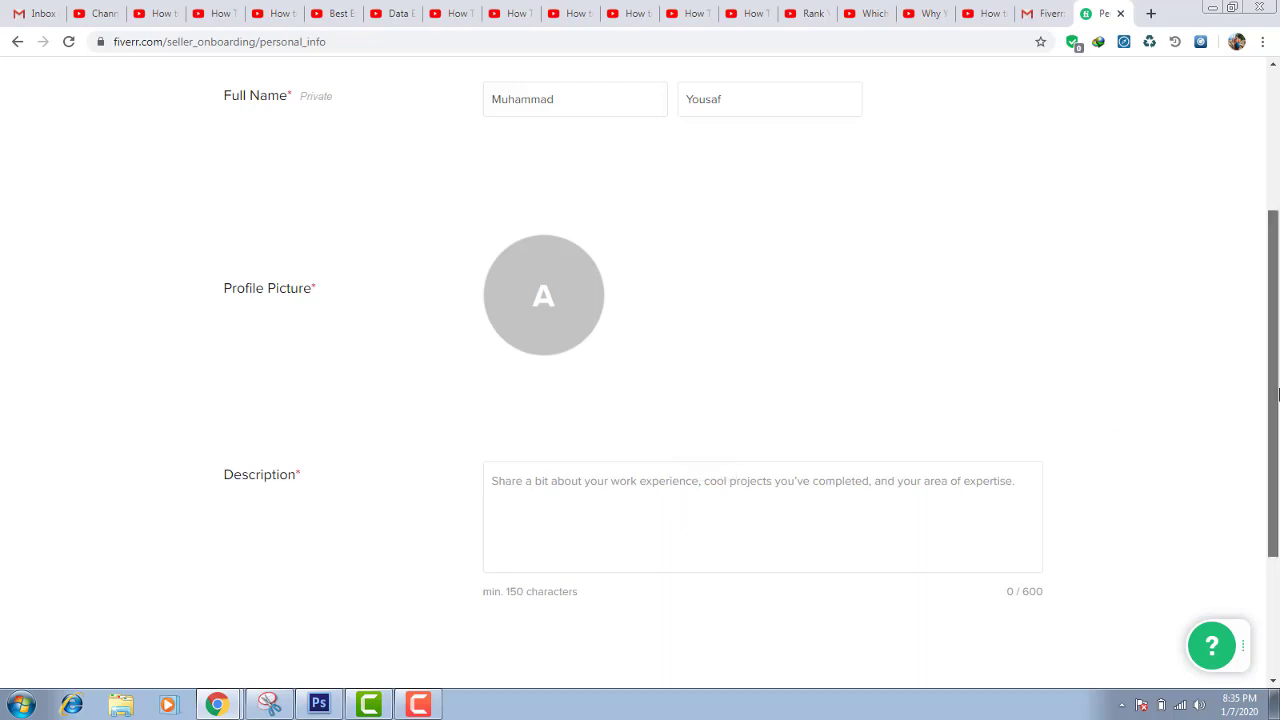
left_click_drag(1277, 395, 1277, 512)
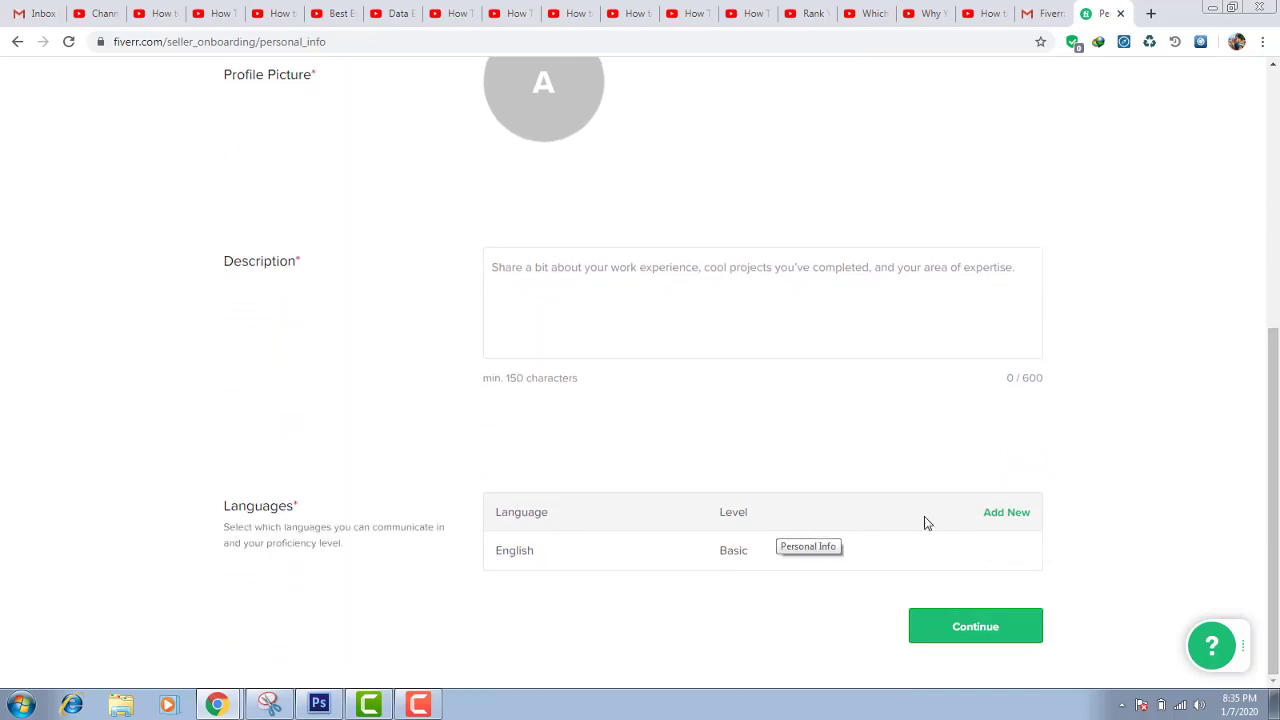
Add Urdu as a language at Fluent level
left_click(999, 521)
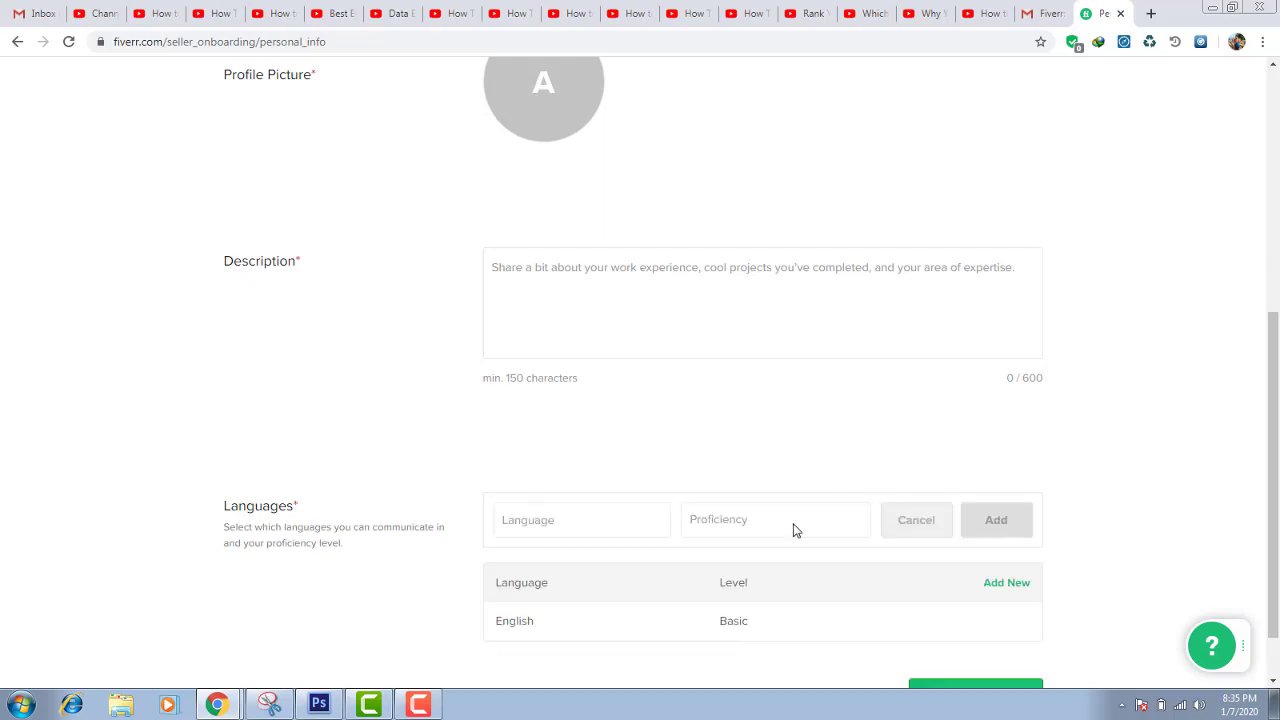
left_click(585, 515)
type("Urdu")
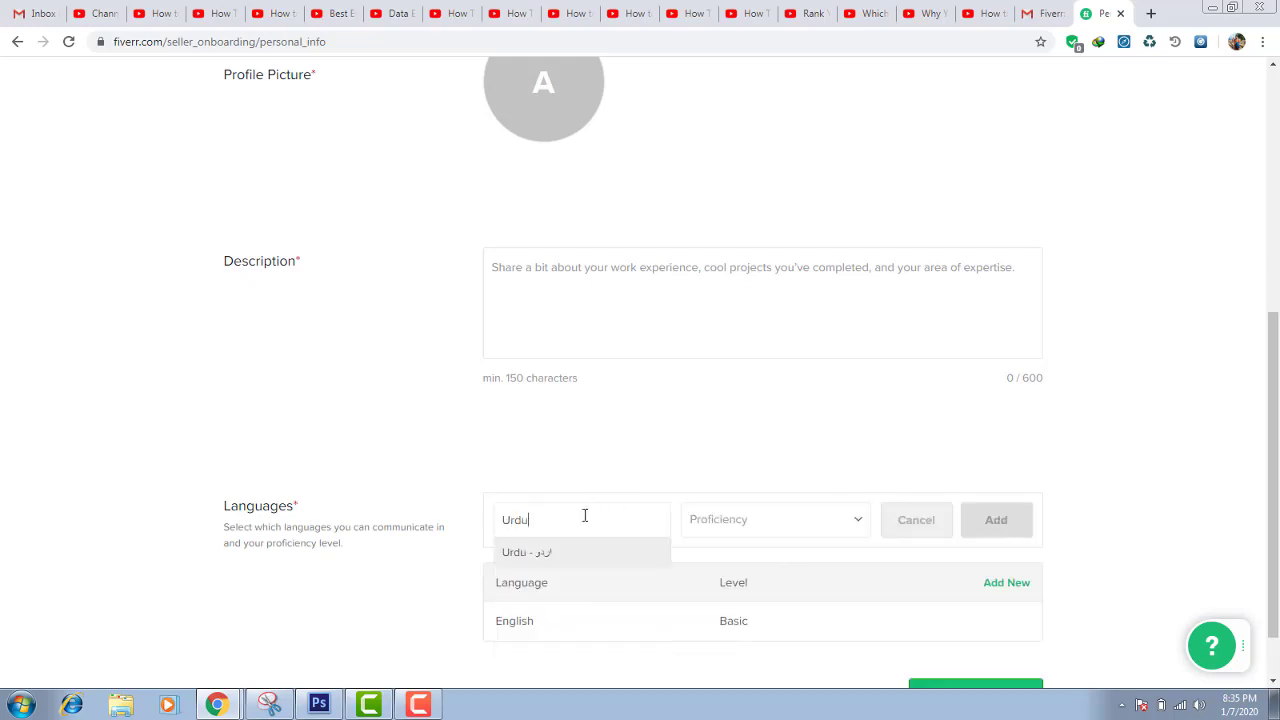
left_click(505, 567)
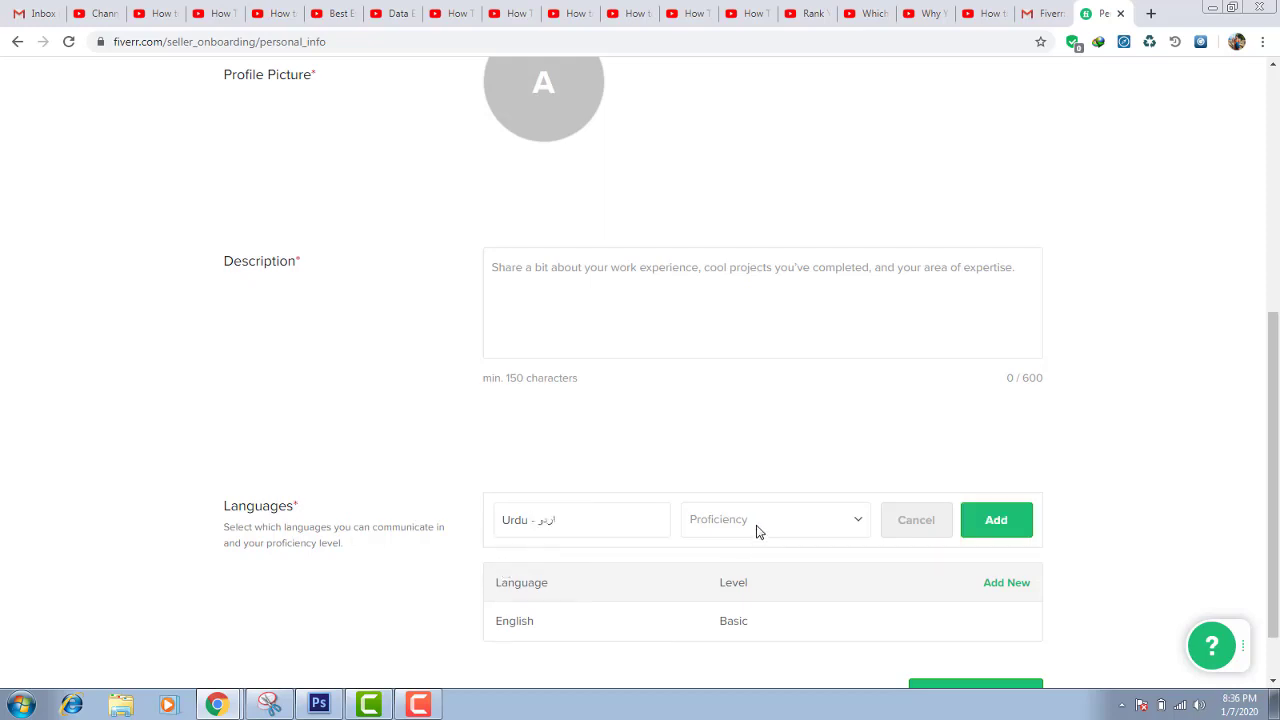
left_click(757, 530)
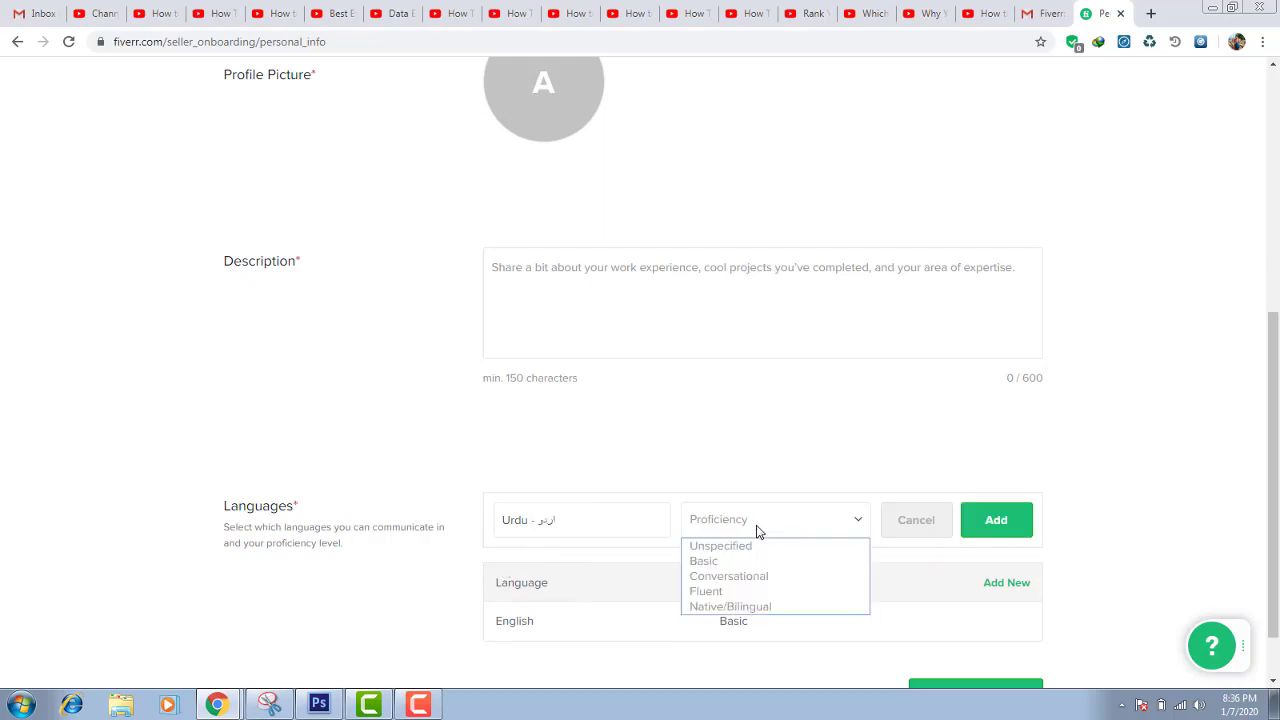
left_click(720, 591)
left_click(1020, 538)
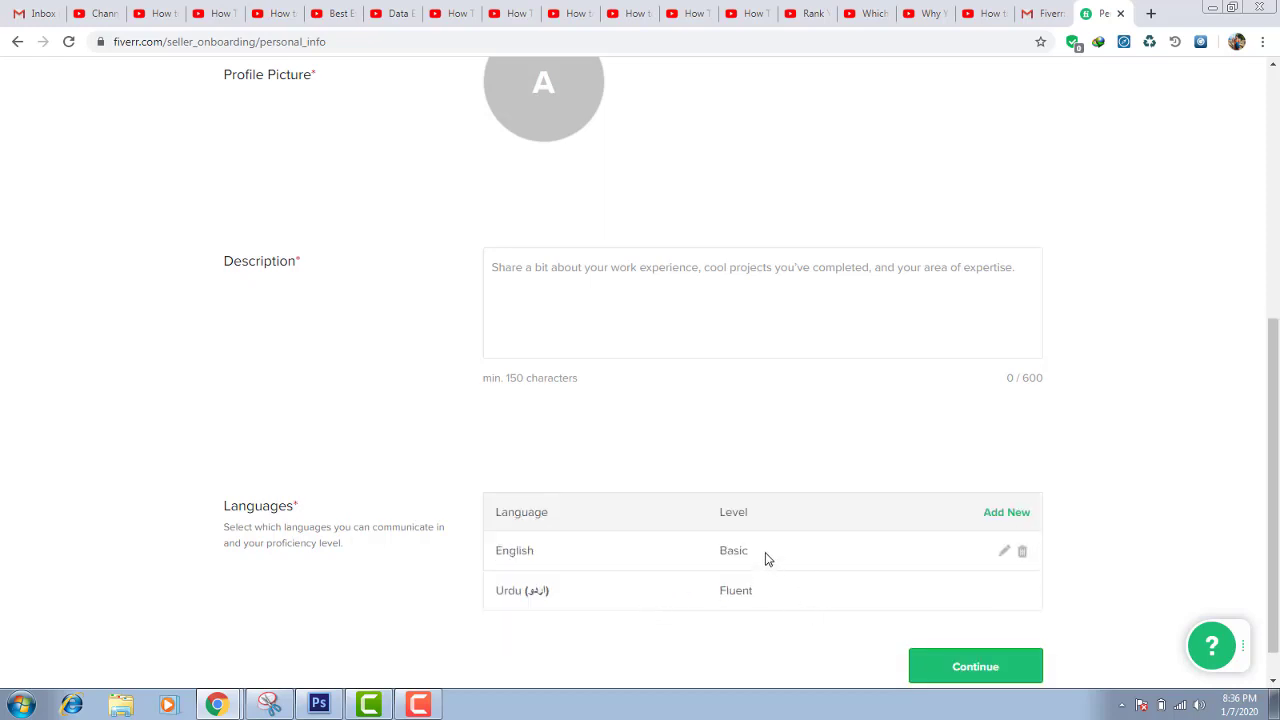
Change the English language level to Conversational
left_click(1004, 551)
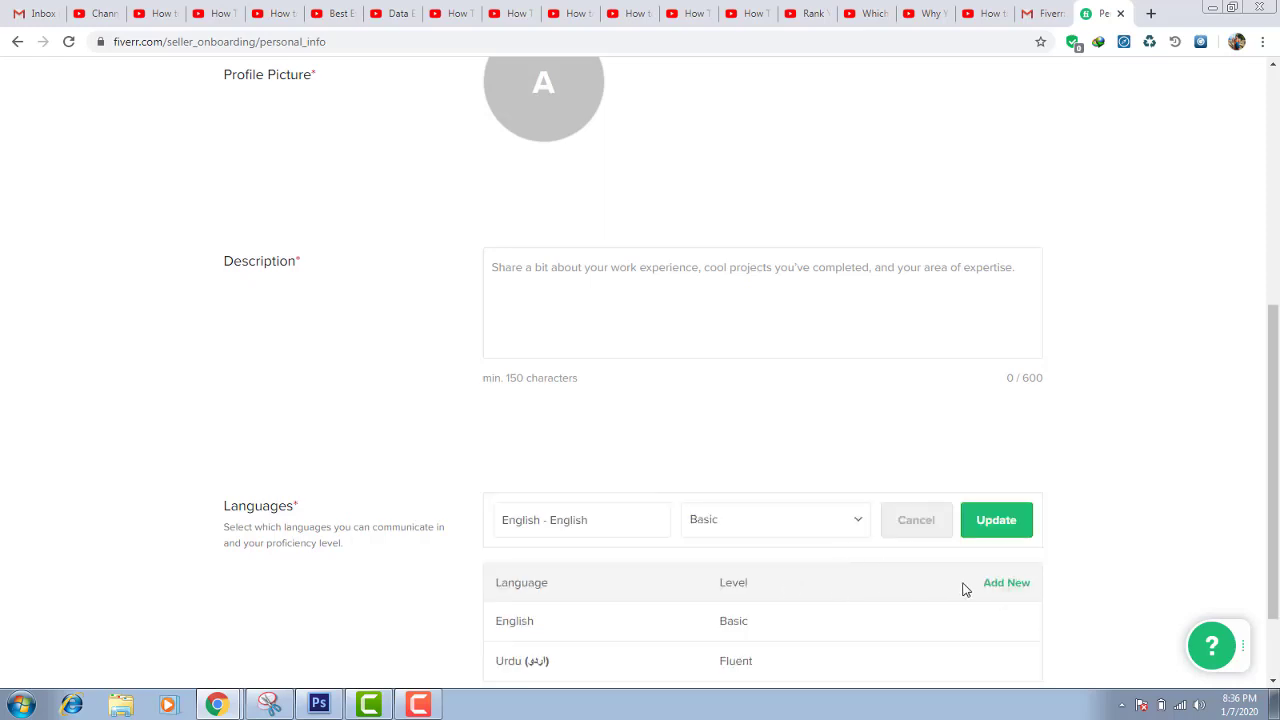
left_click(769, 528)
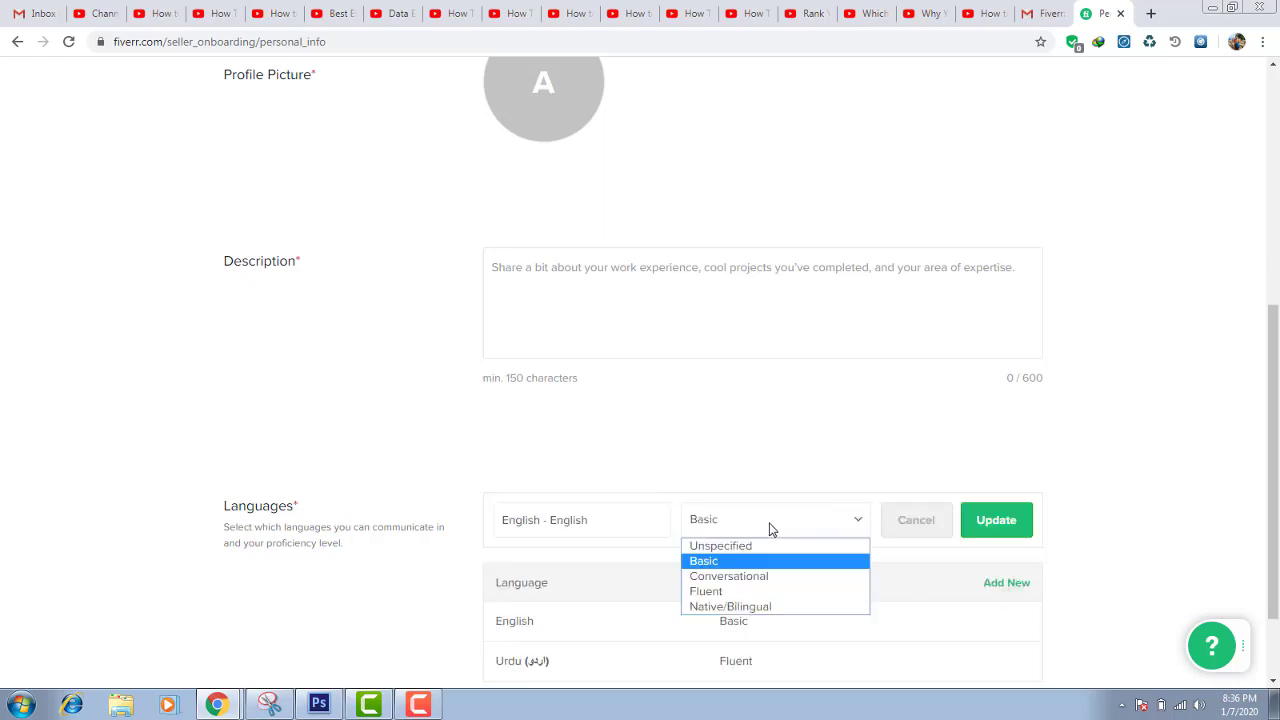
left_click(739, 579)
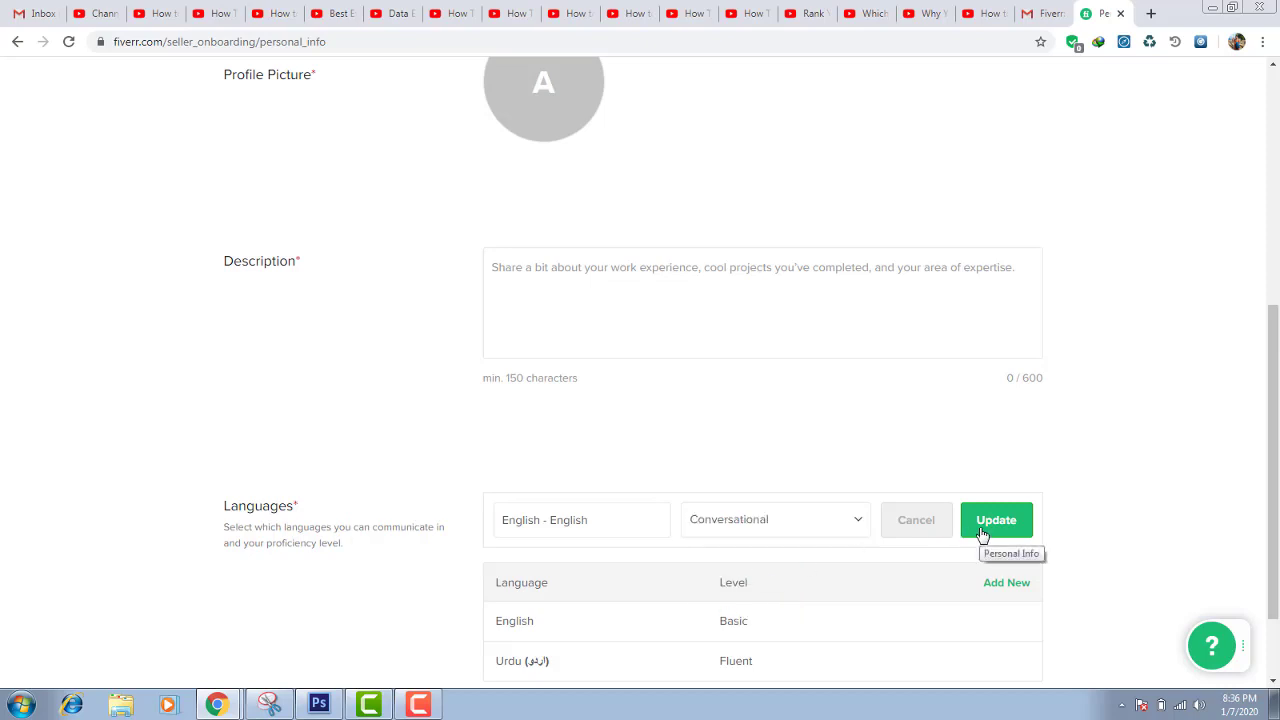
left_click(983, 534)
Add Spanish - Español at Conversational level and continue to the Professional Info step
left_click(1000, 512)
left_click(627, 520)
type("Spa")
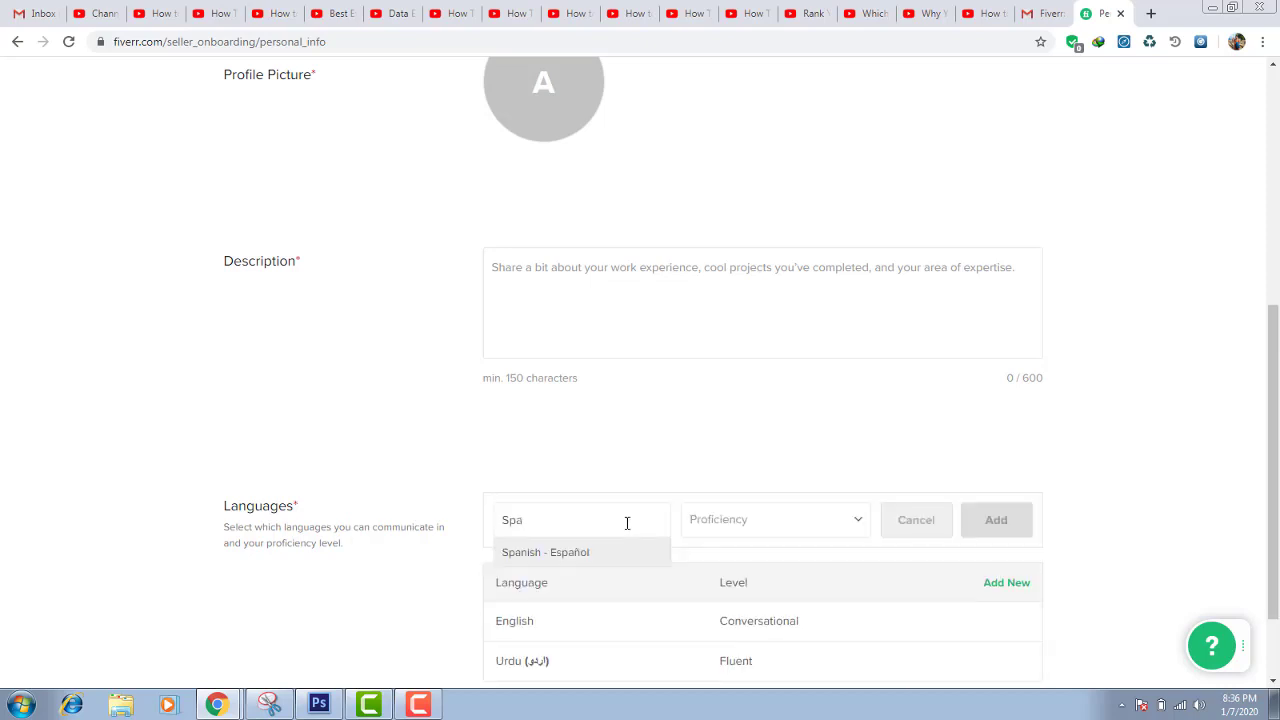
left_click(560, 553)
left_click(714, 521)
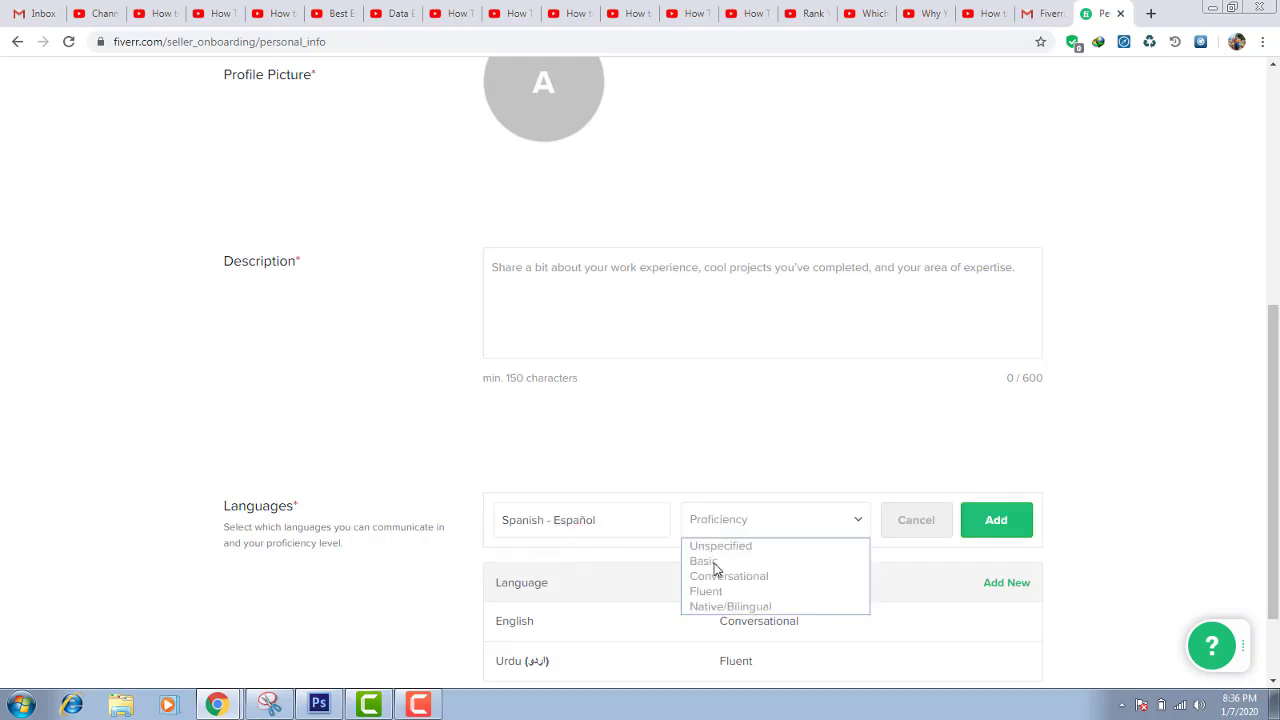
left_click(716, 578)
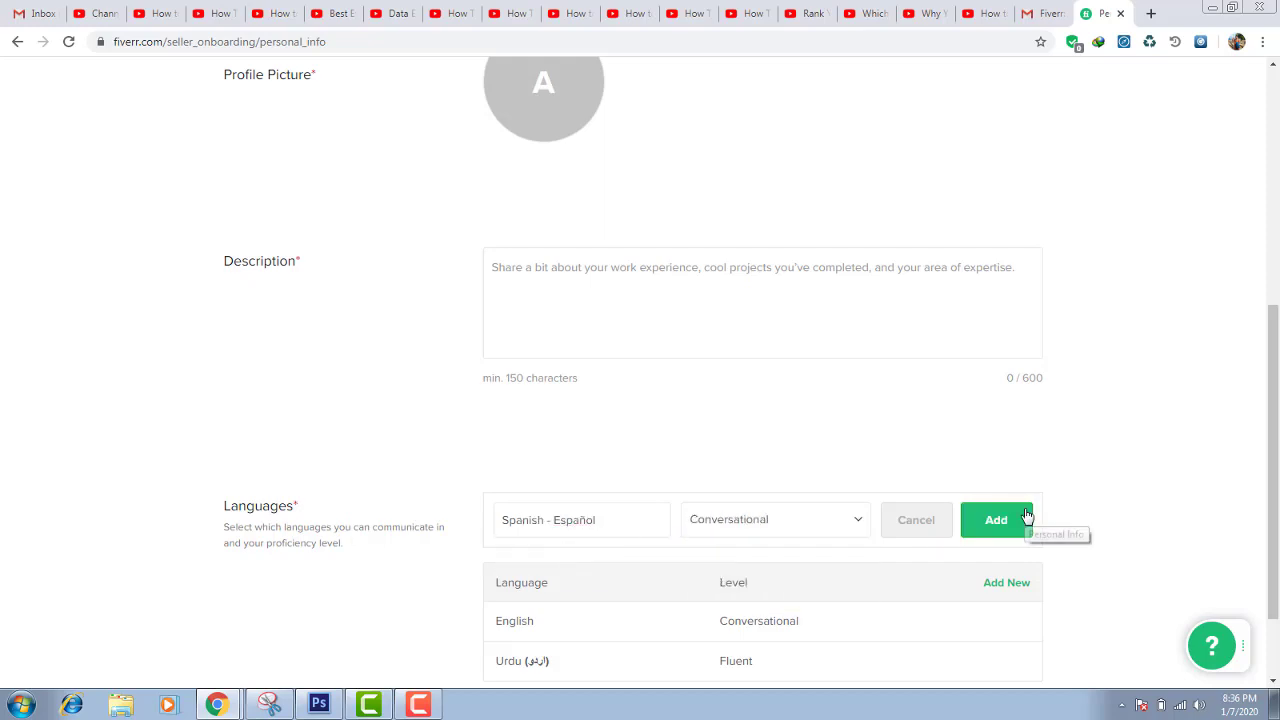
left_click(1021, 519)
scroll(1087, 529, "down", 1)
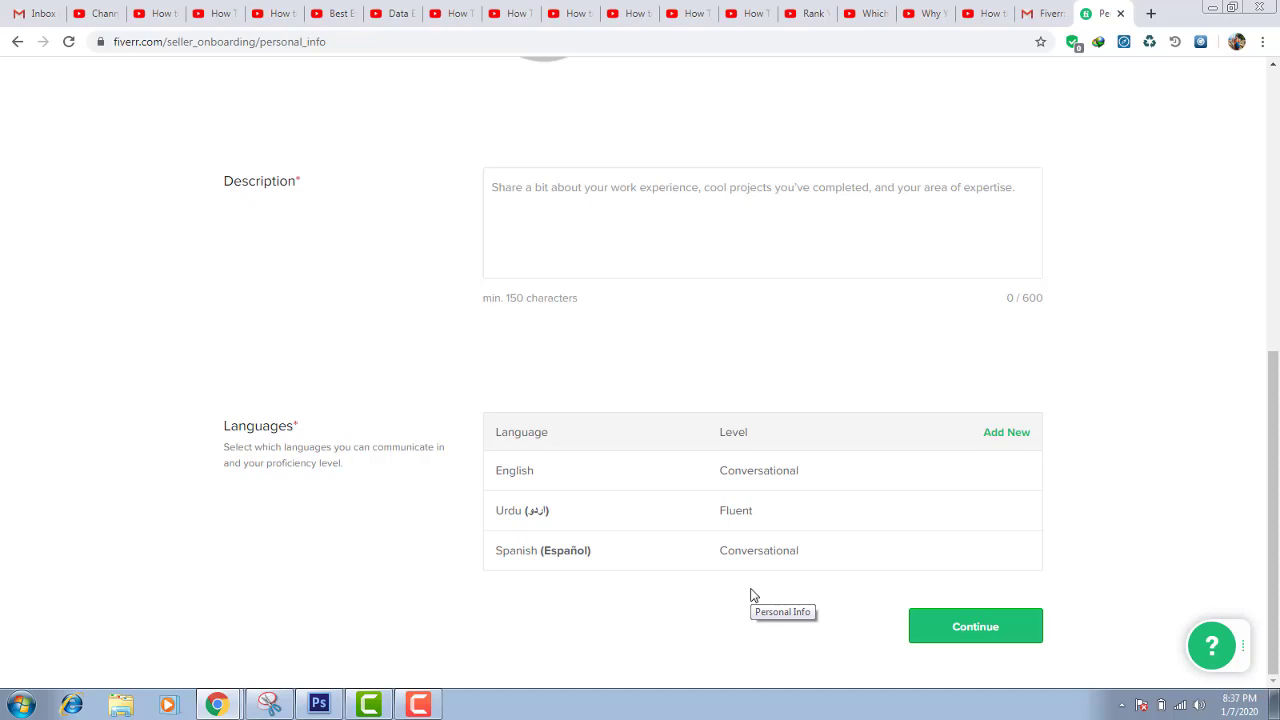
left_click(921, 628)
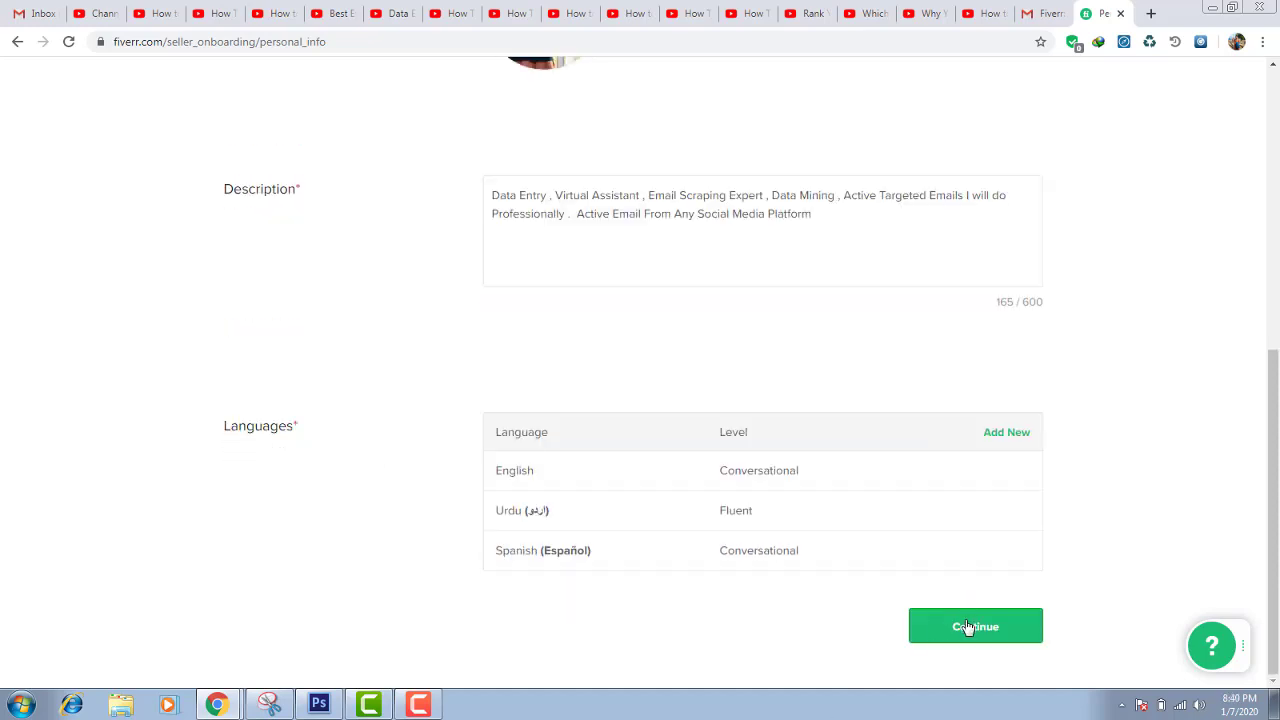
left_click(968, 627)
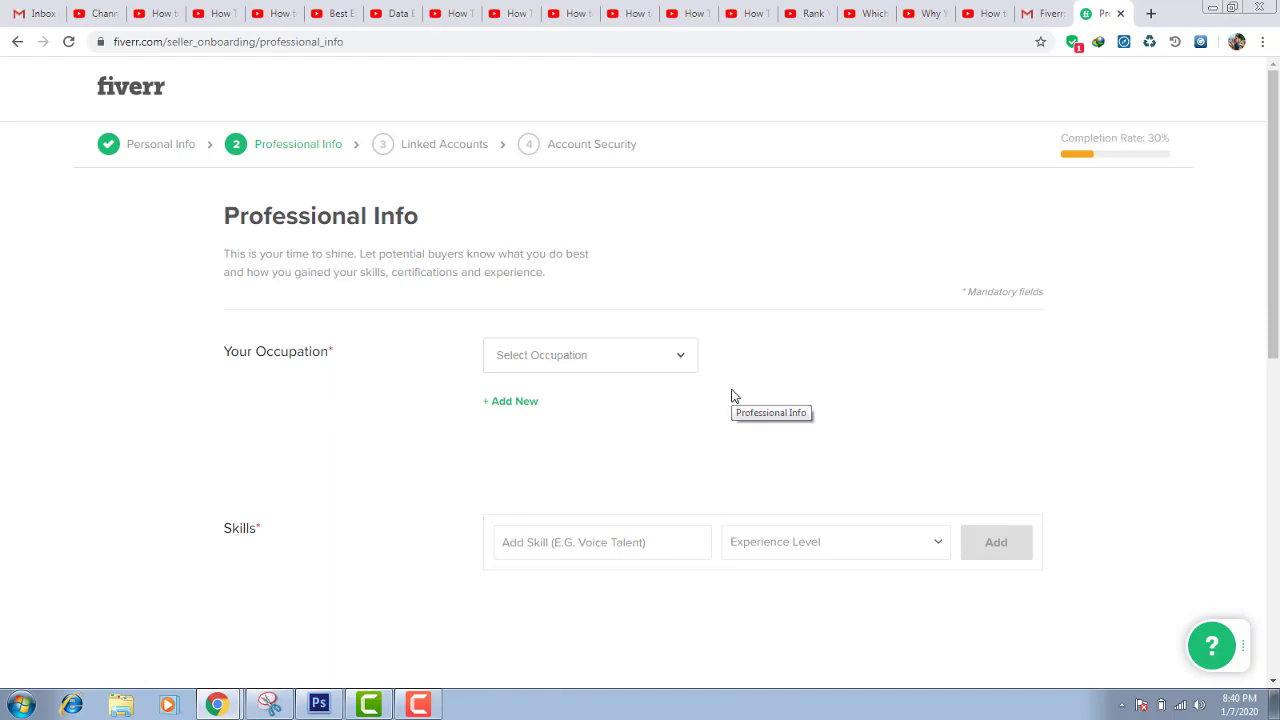
Select Digital Marketing as the occupation and begin choosing its starting year
left_click(597, 358)
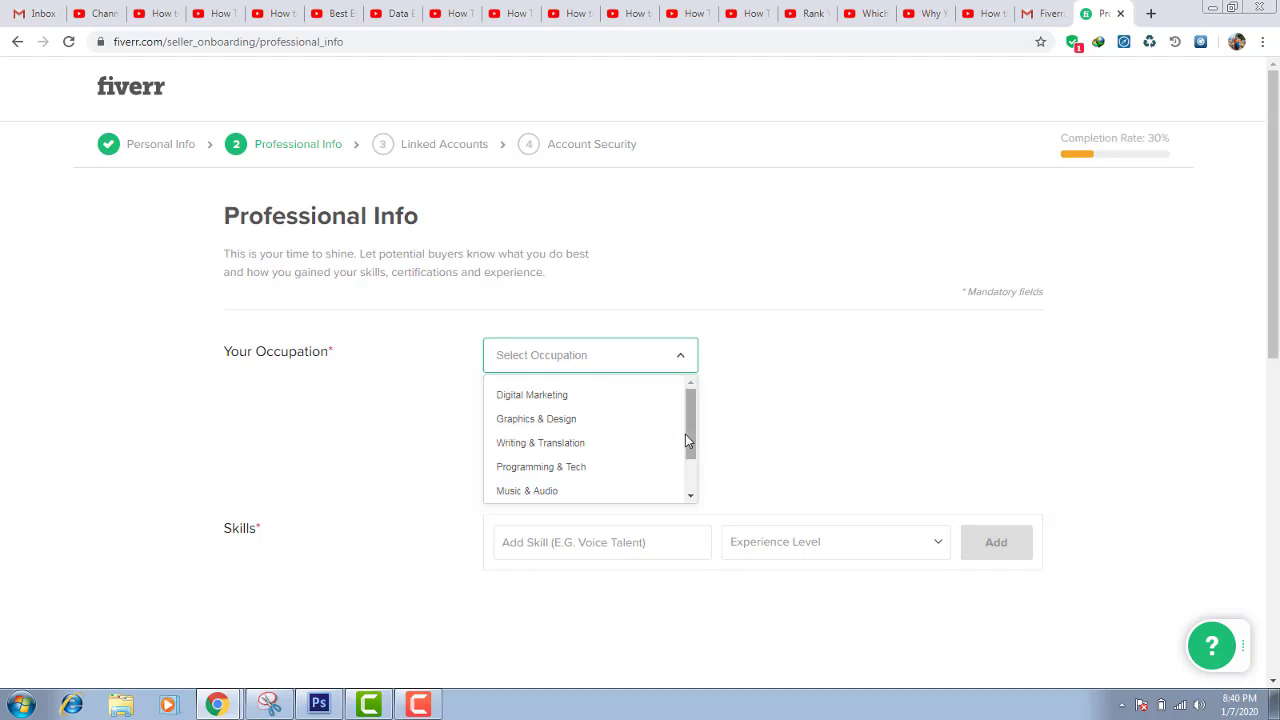
left_click_drag(689, 440, 686, 391)
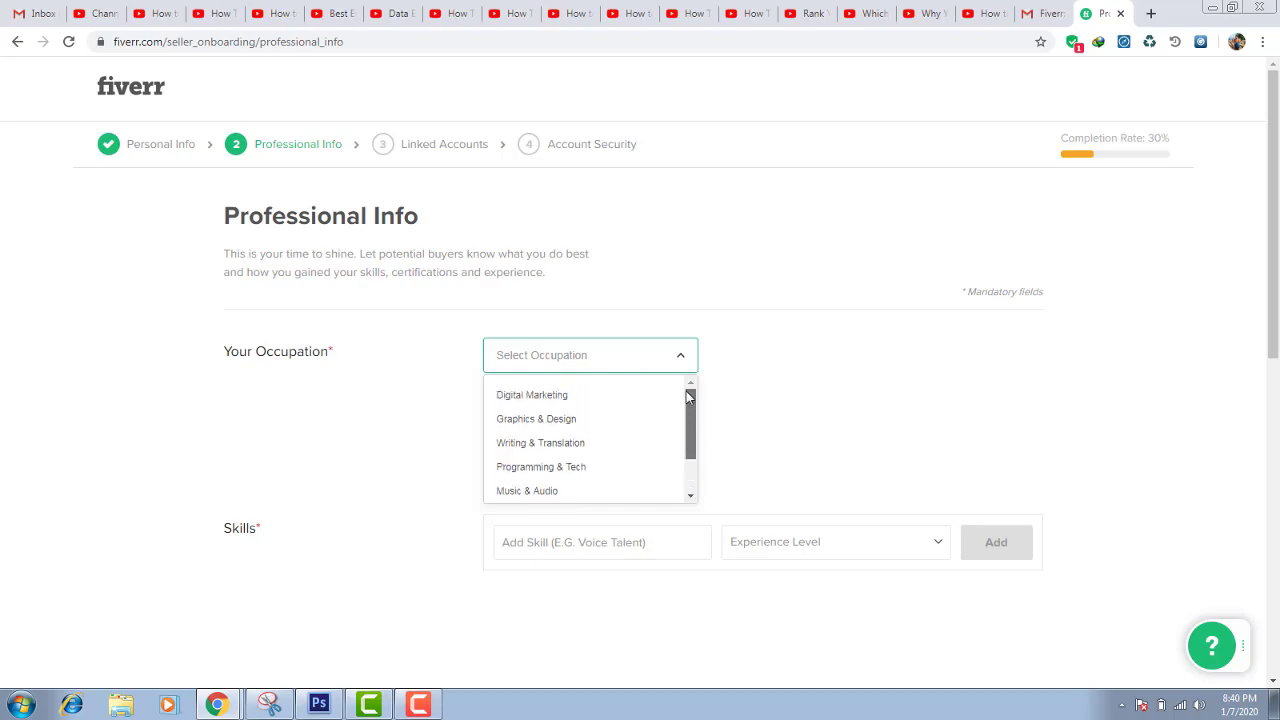
left_click(538, 395)
left_click_drag(1272, 291, 1272, 343)
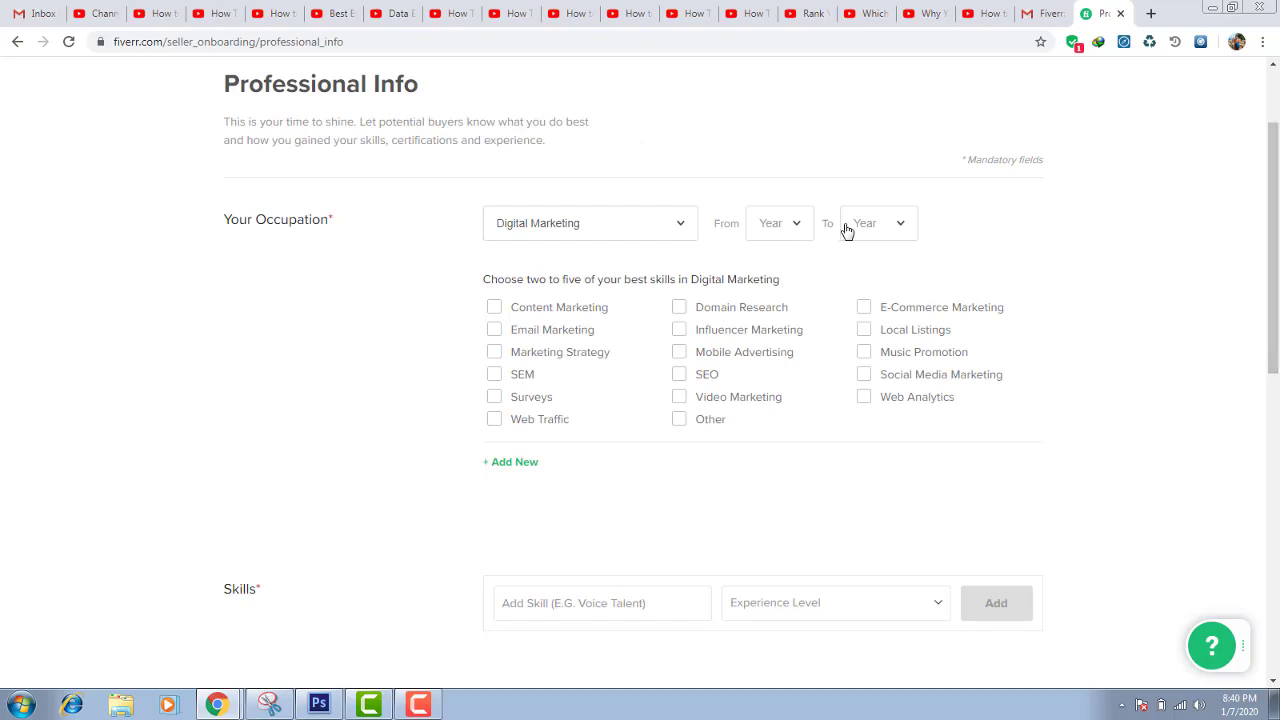
left_click(779, 231)
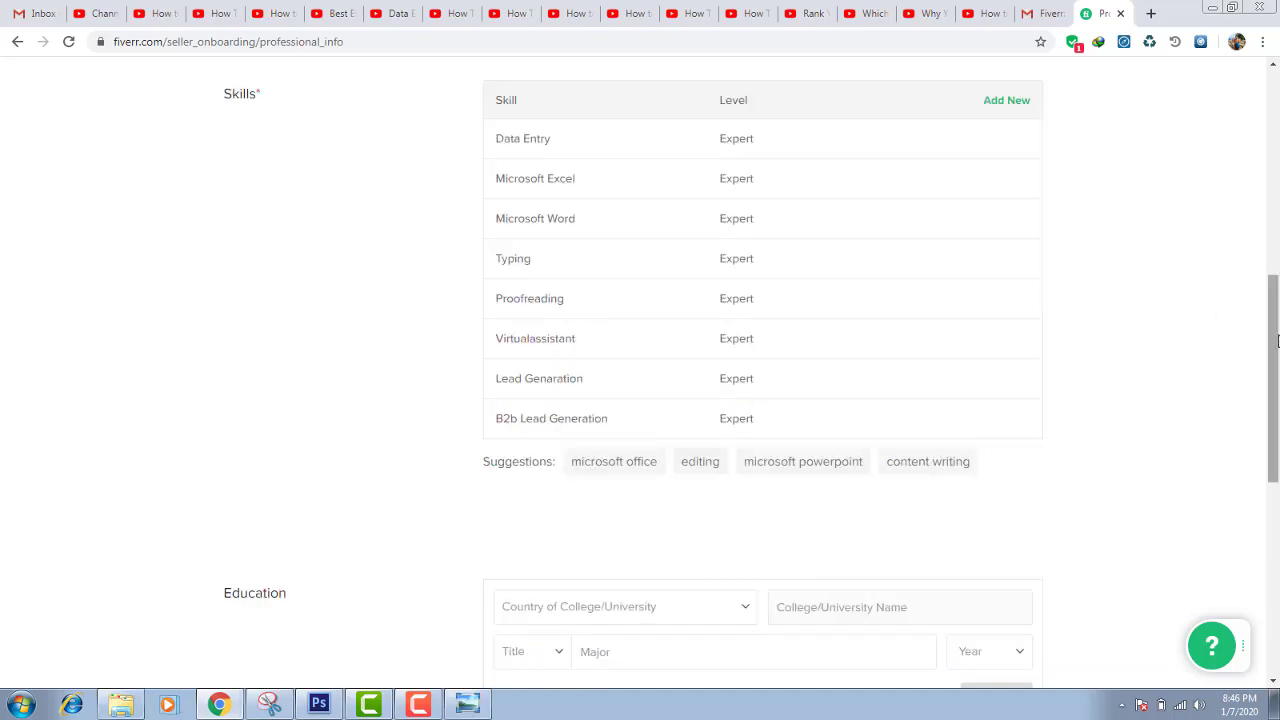
mouse_move(1277, 341)
left_mouse_down()
mouse_move(1277, 392)
mouse_move(1275, 338)
left_mouse_up()
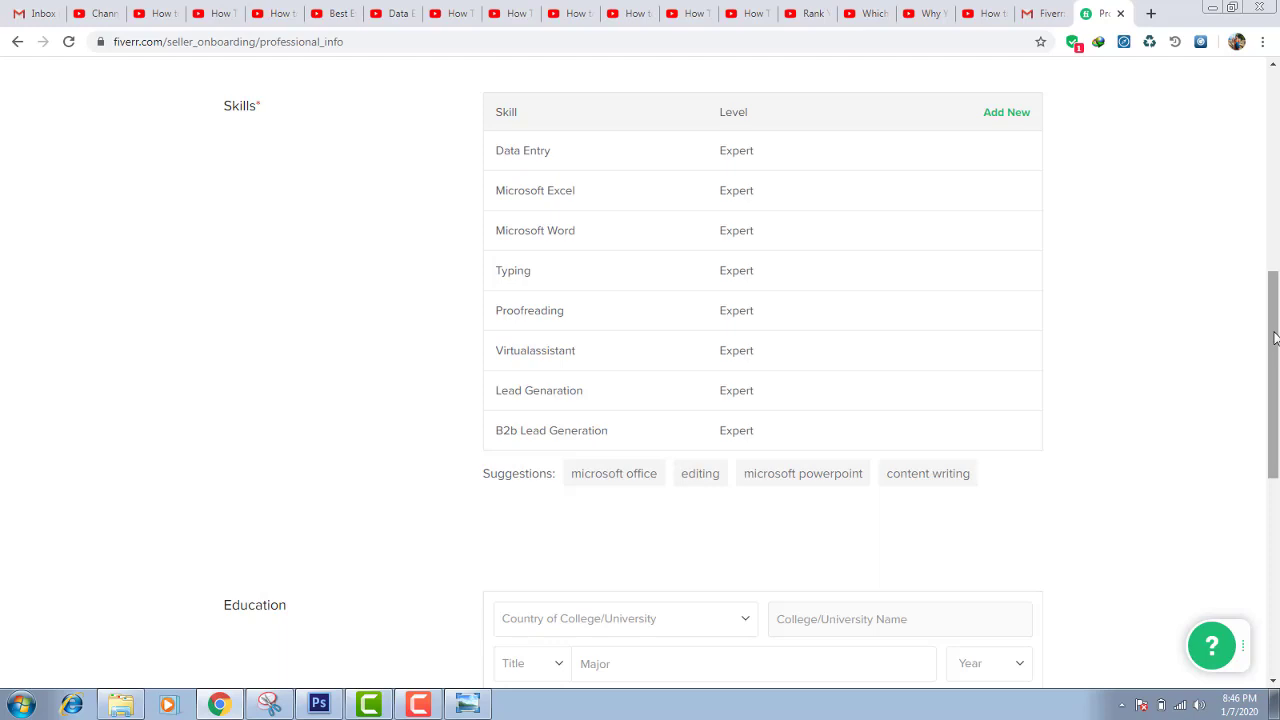
left_click_drag(1274, 338, 1274, 425)
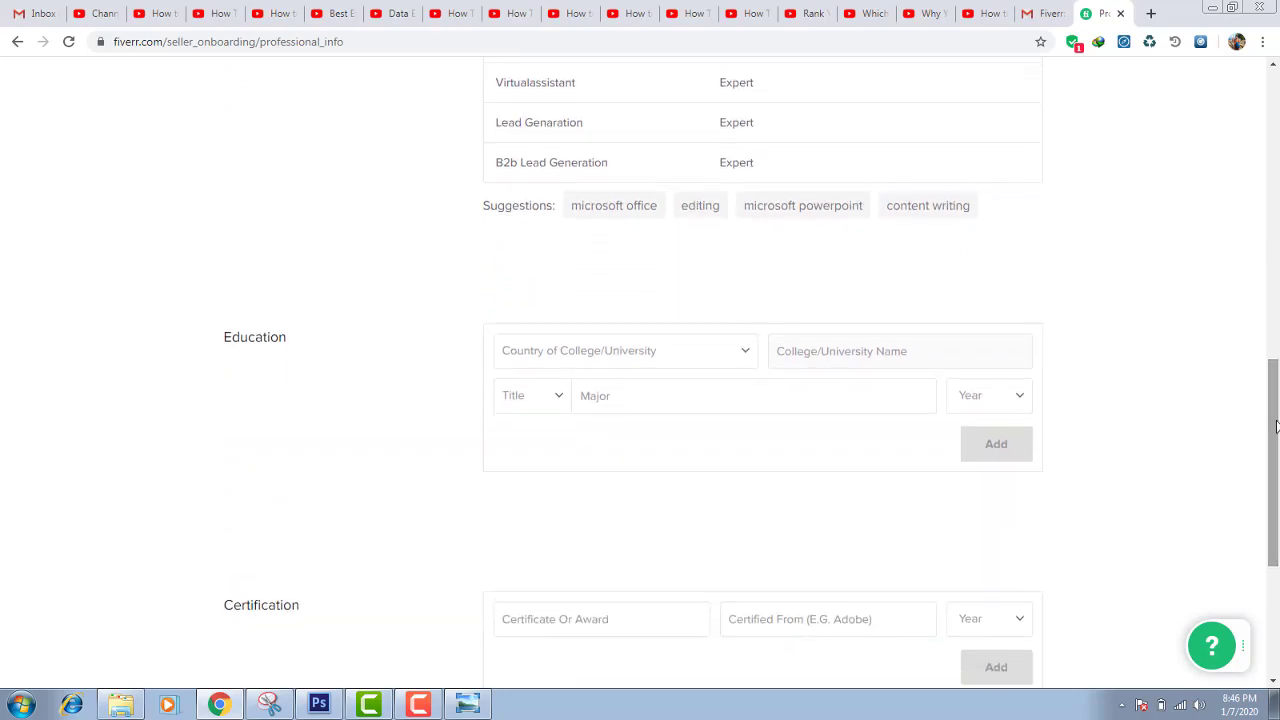
Choose Pakistan as the college country and add the Bachlor In English 2019 education entry
left_click(603, 358)
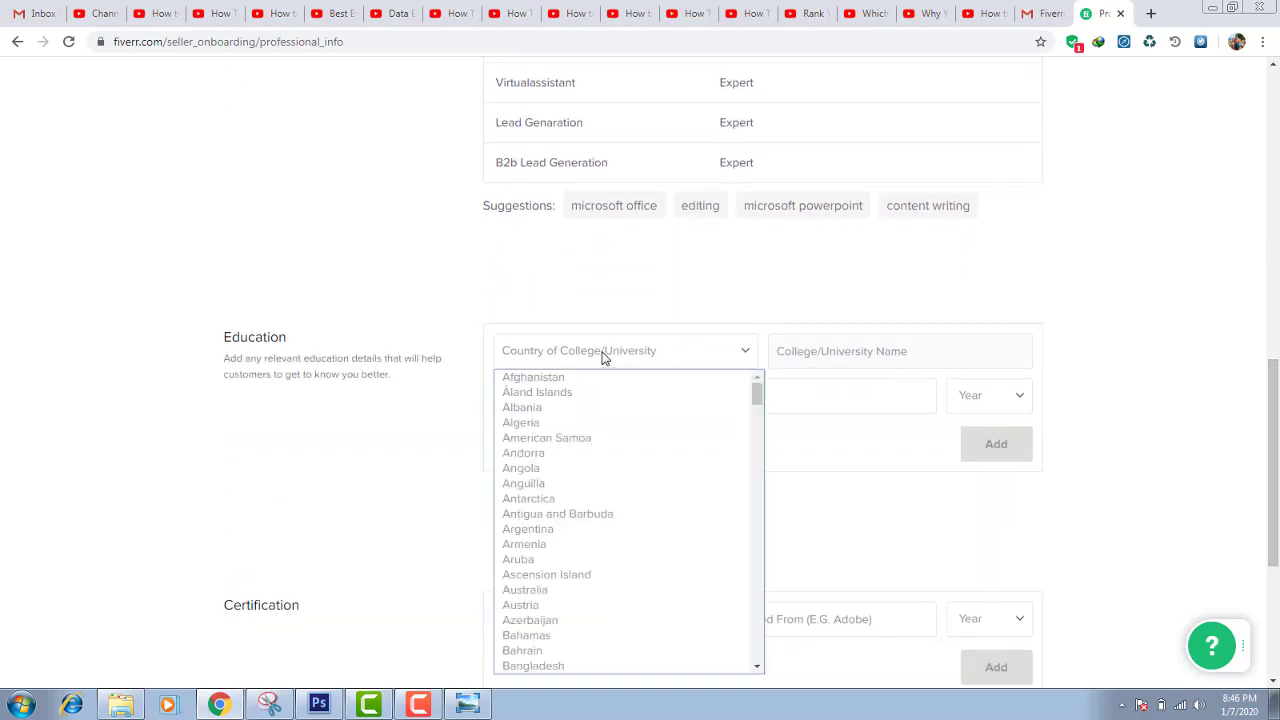
key("p")
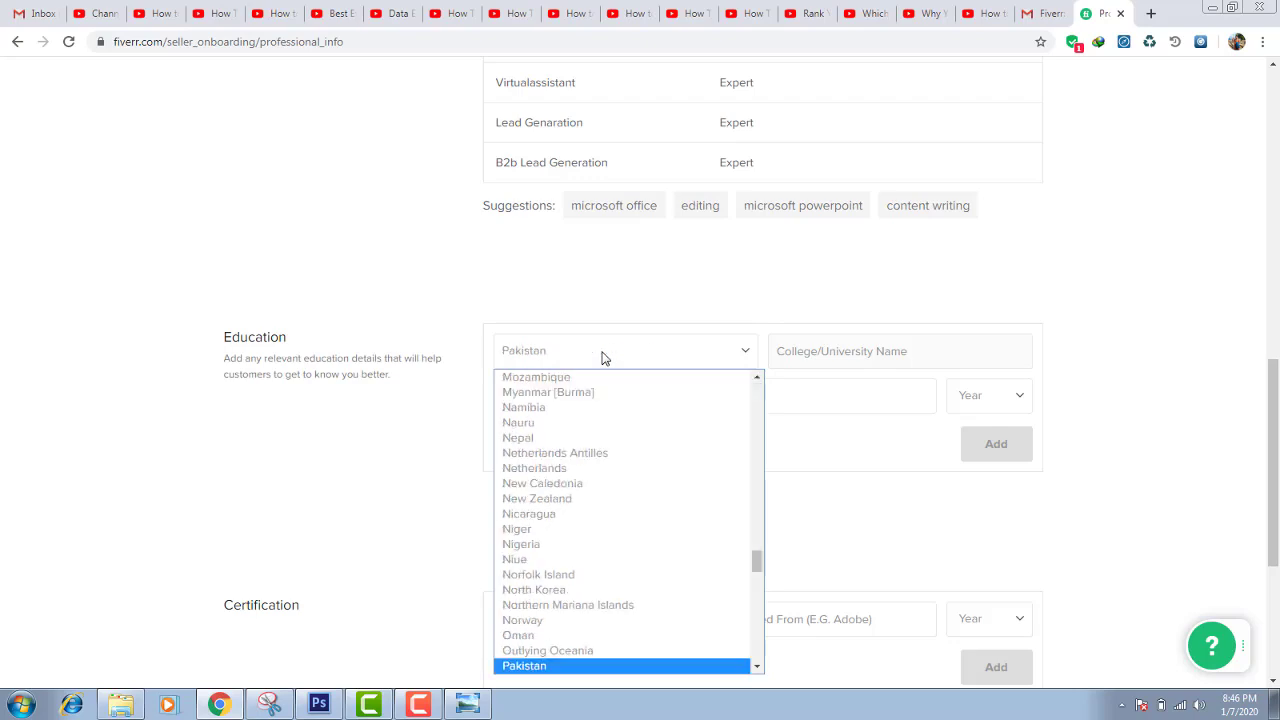
key("Return")
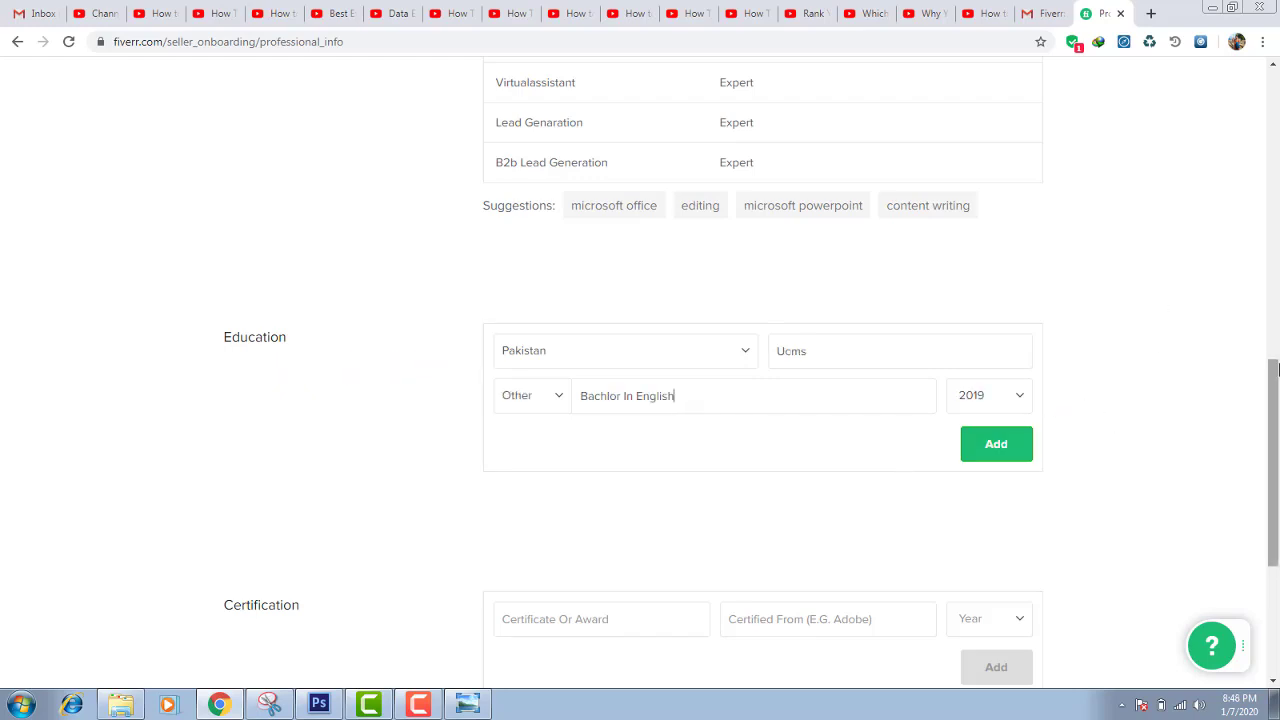
left_click_drag(1277, 370, 1275, 445)
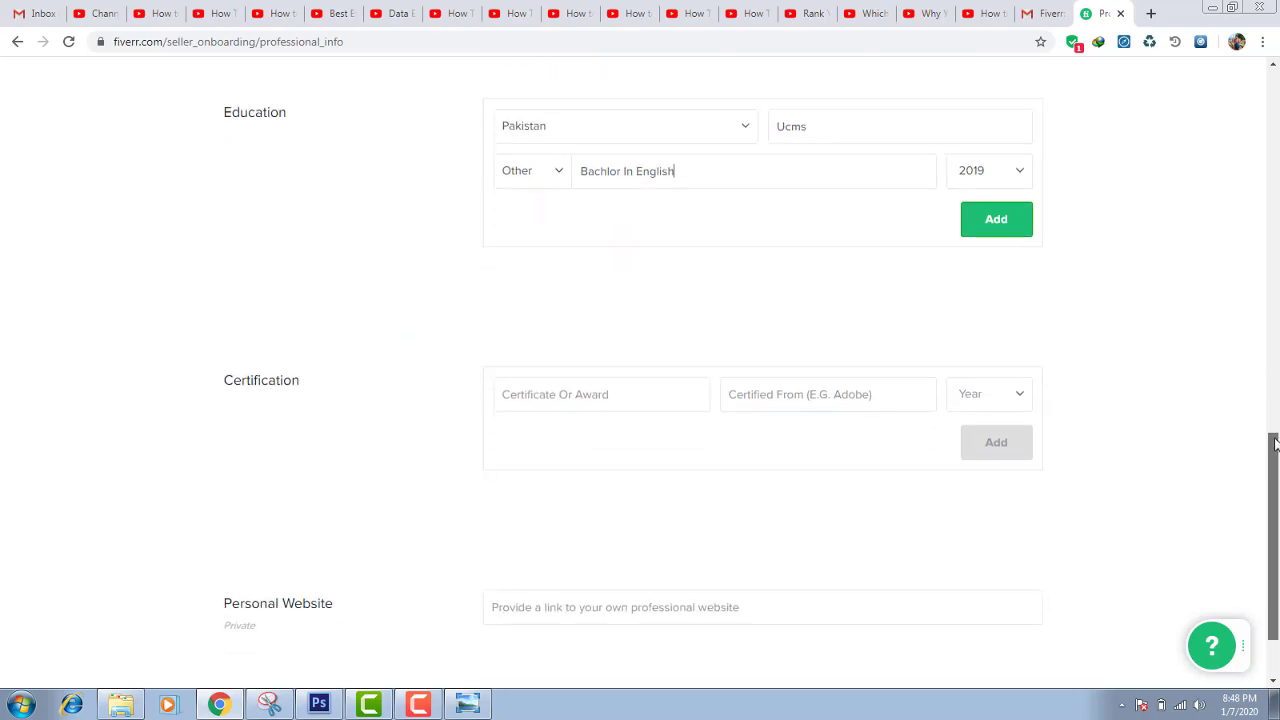
left_click(1004, 232)
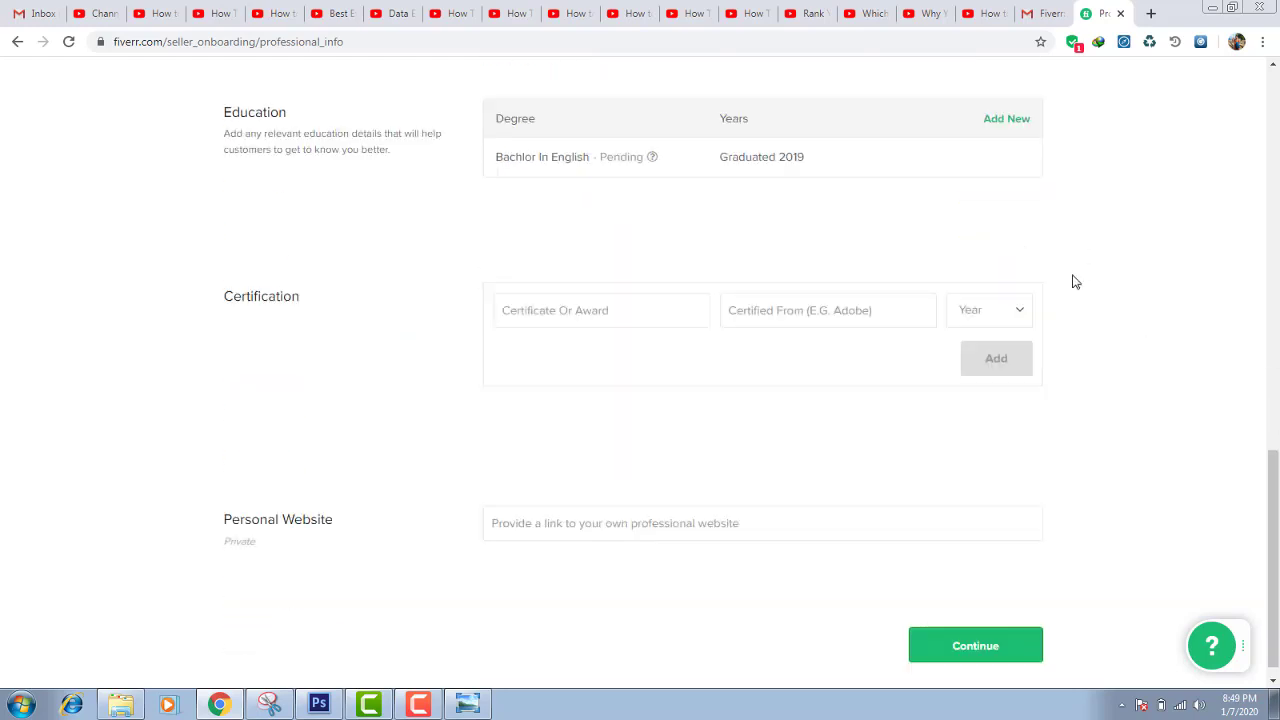
Continue from Professional Info to the Linked Accounts step
scroll(1274, 560, "down", 1)
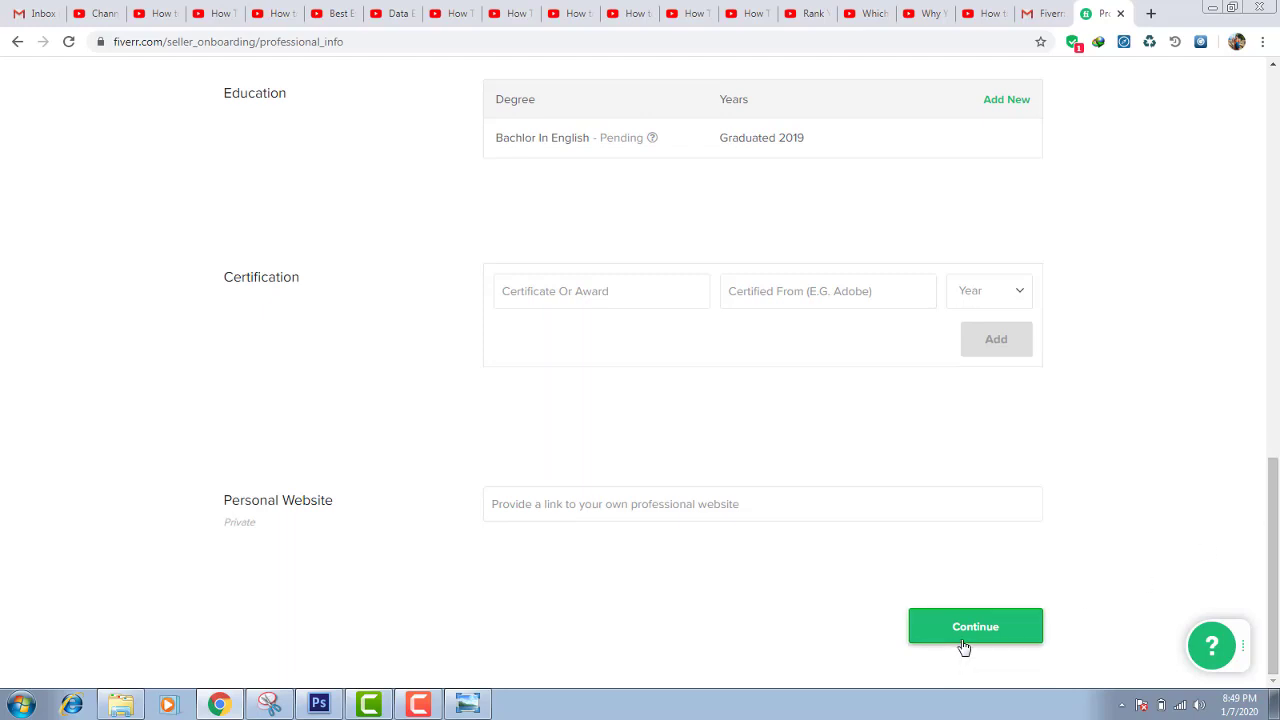
scroll(1000, 600, "up", 3)
scroll(1040, 580, "down", 3)
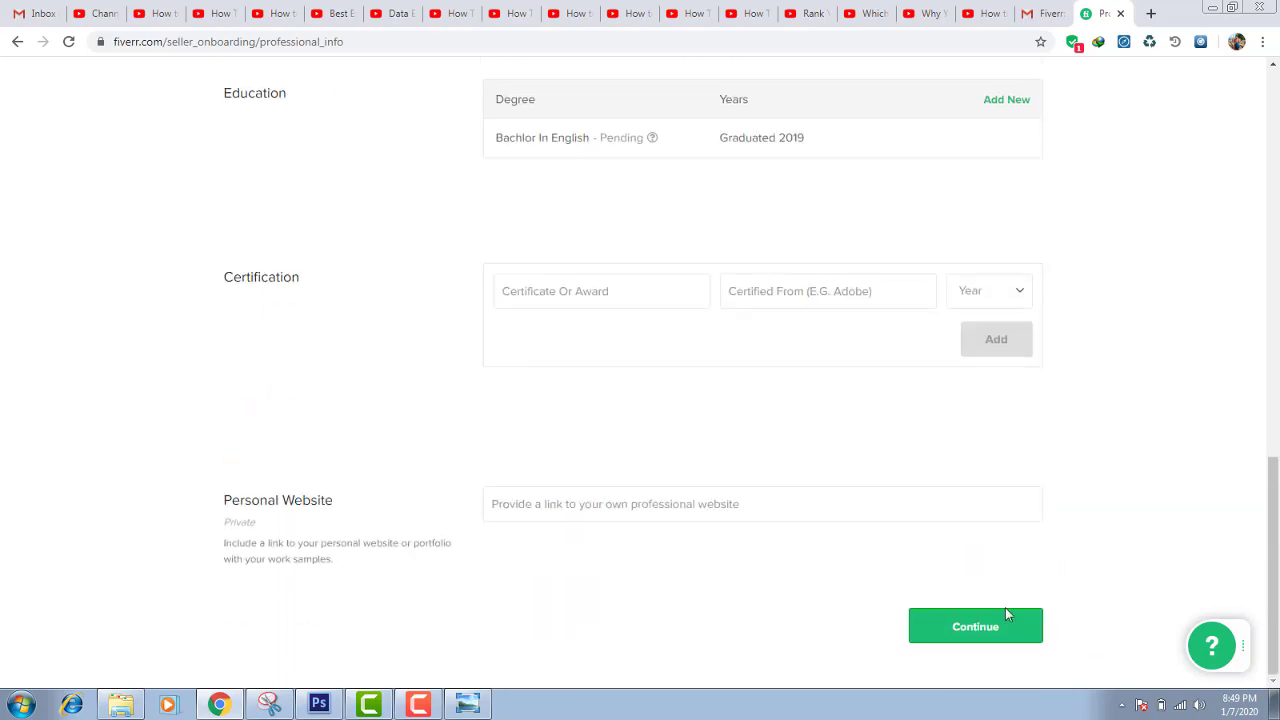
left_click(1006, 627)
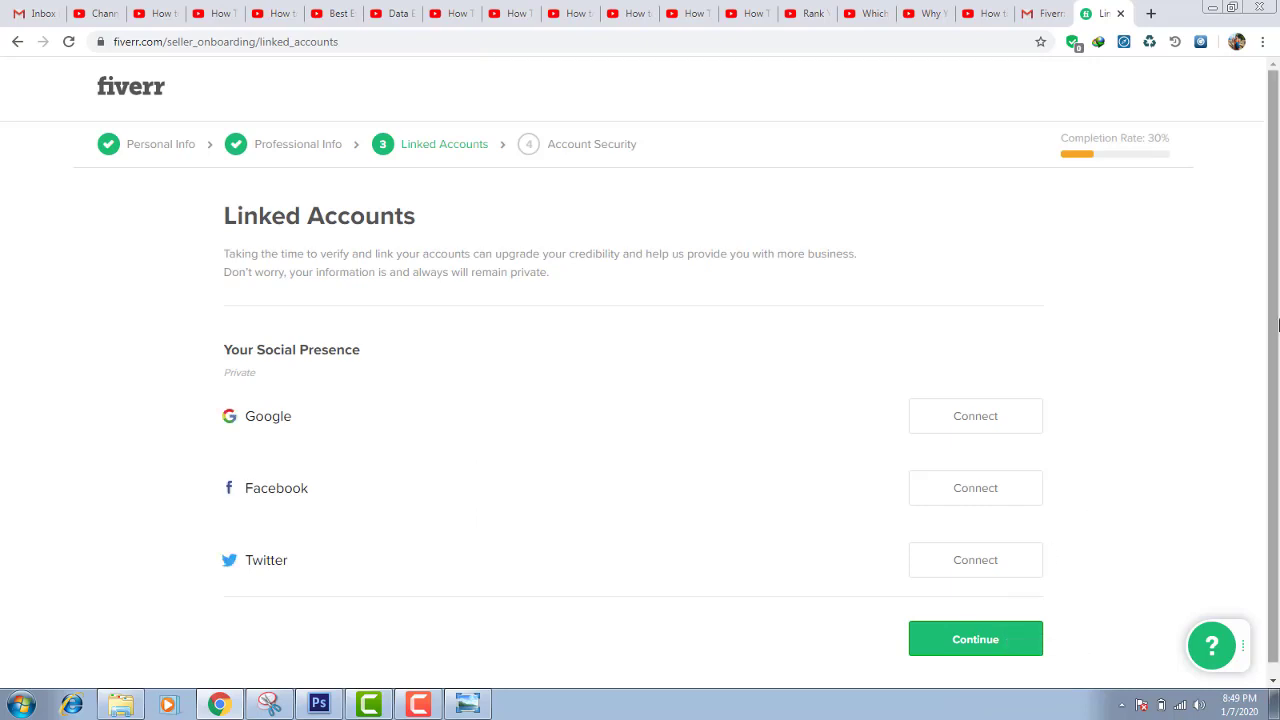
Skip linking Google, Facebook and Twitter and continue to Account Security
left_click_drag(1278, 325, 1278, 365)
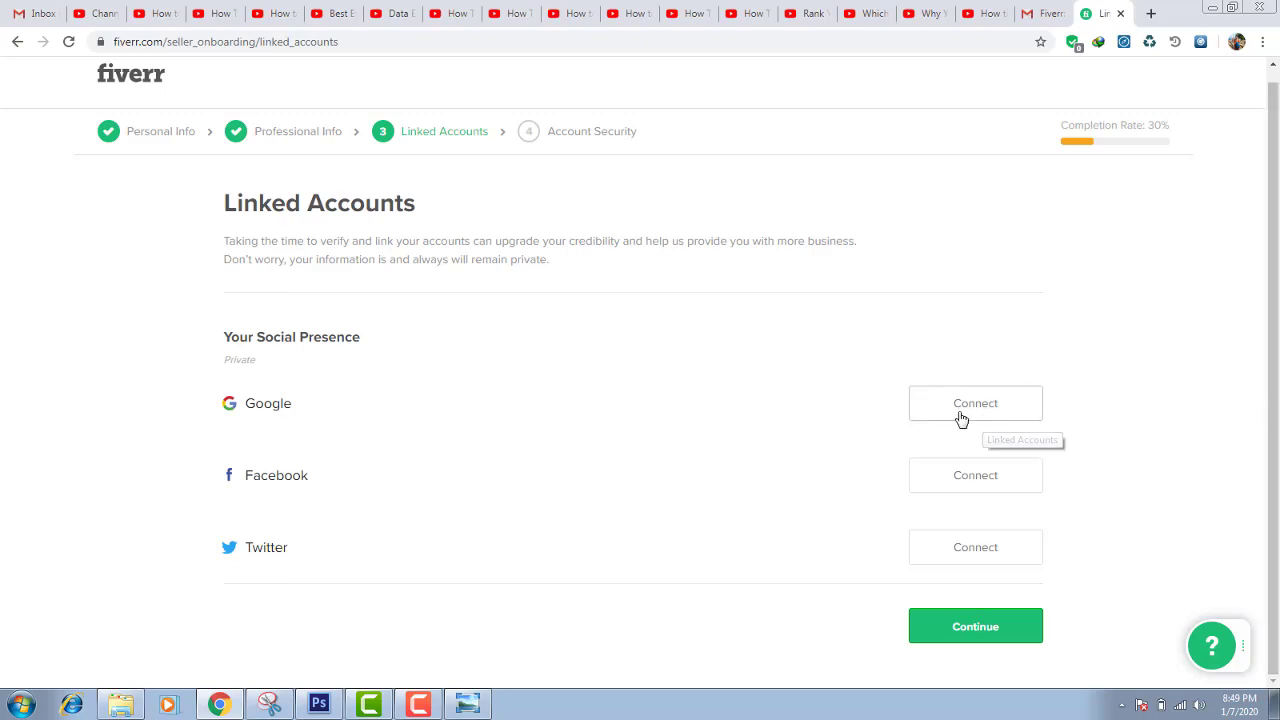
left_click(953, 630)
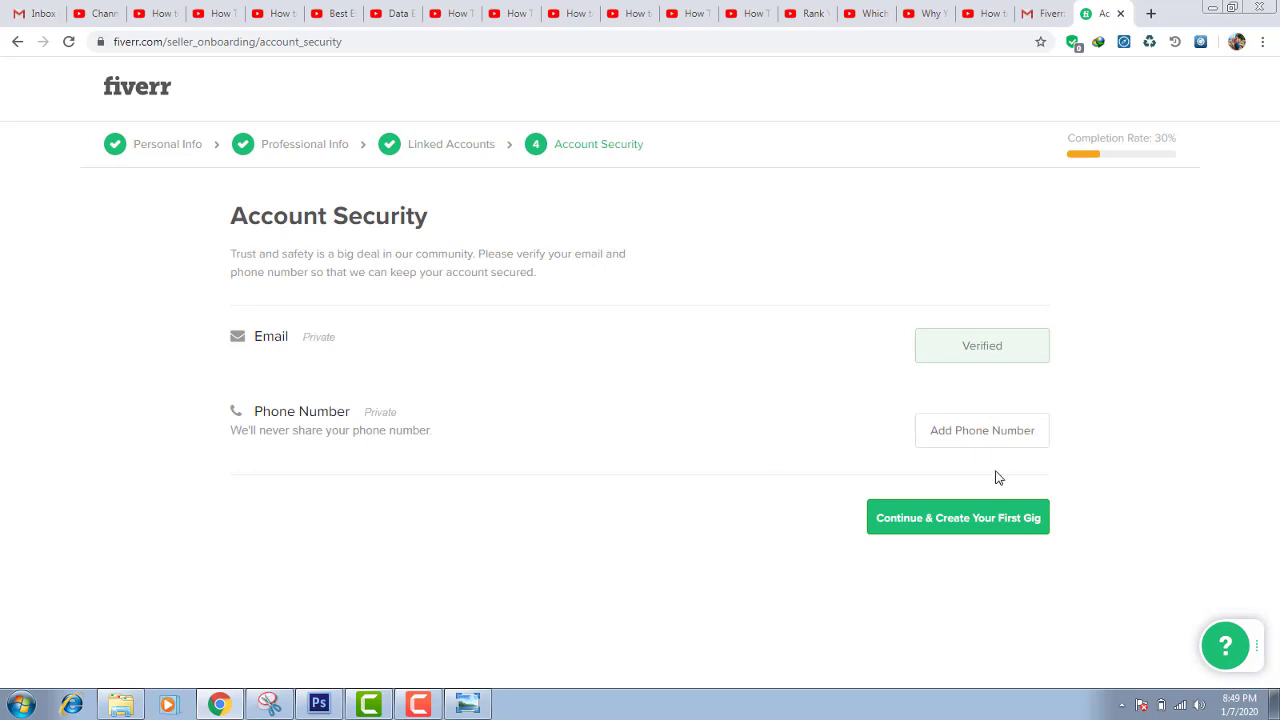
Proceed on Account Security so the phone number gets verified and completion reaches 70%
left_click(938, 525)
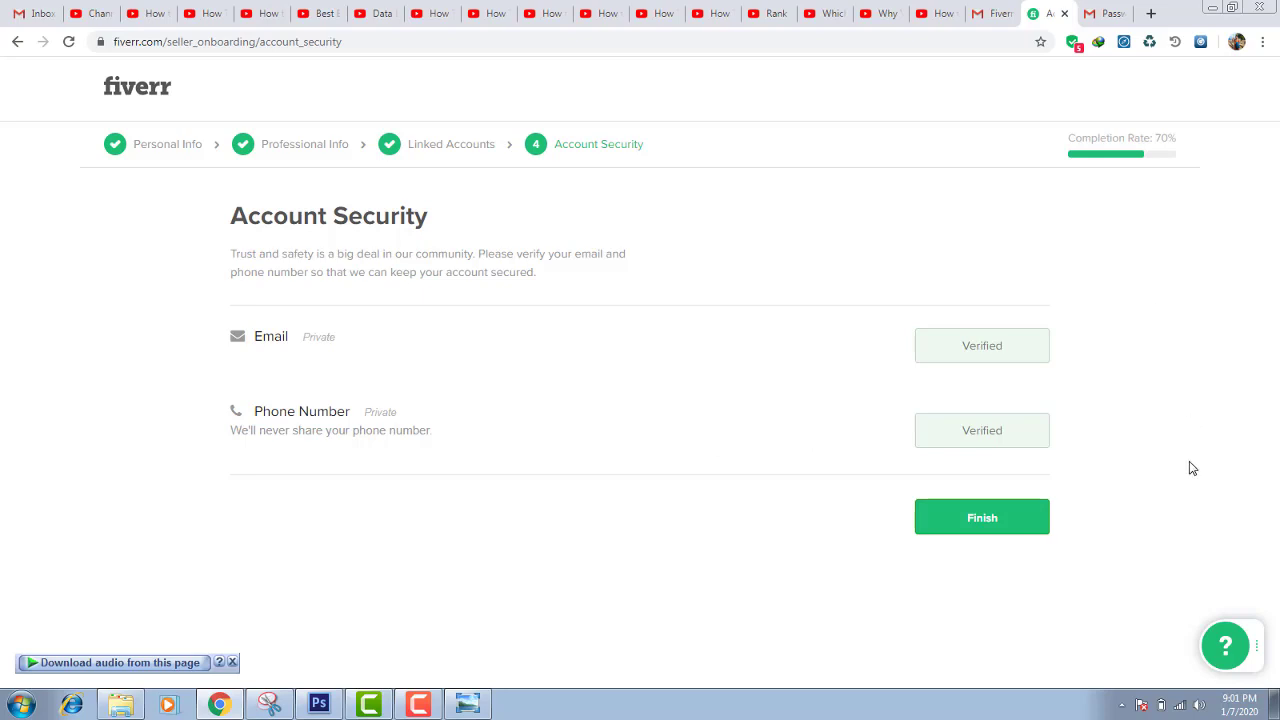
Finish the Account Security step and confirm the All Done! dialog to reach the seller profile
left_click(1011, 529)
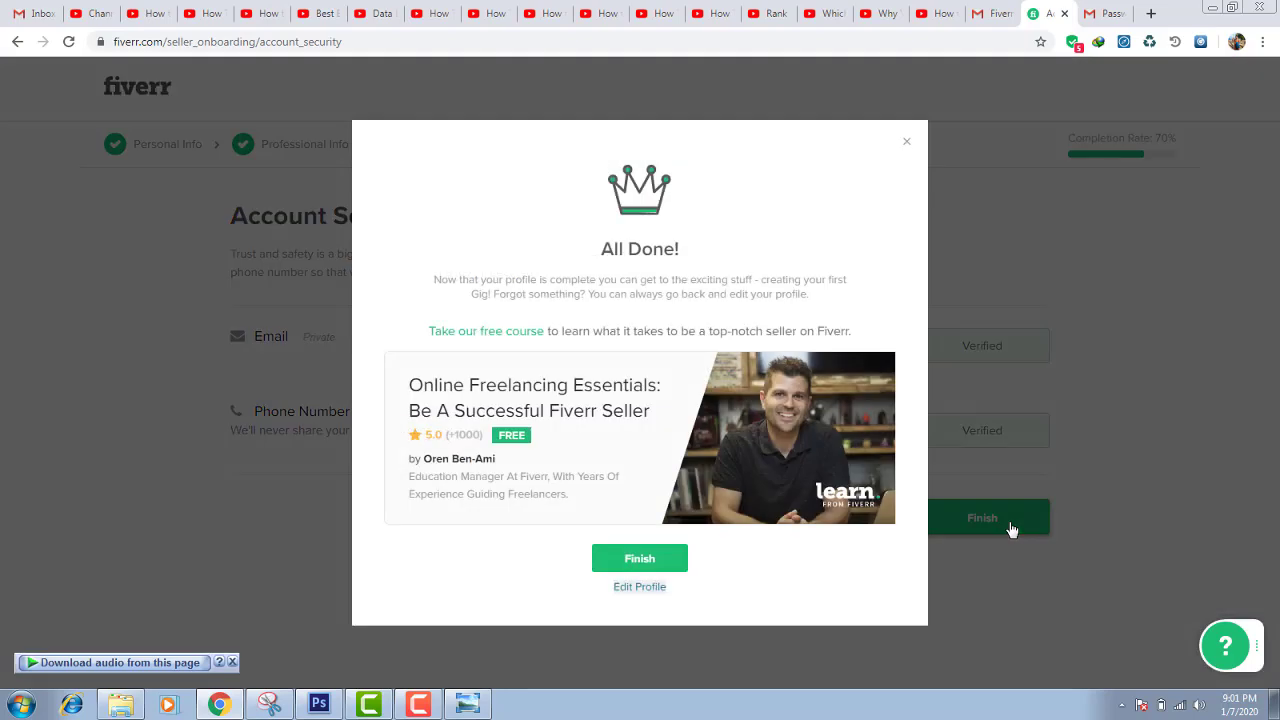
left_click(651, 562)
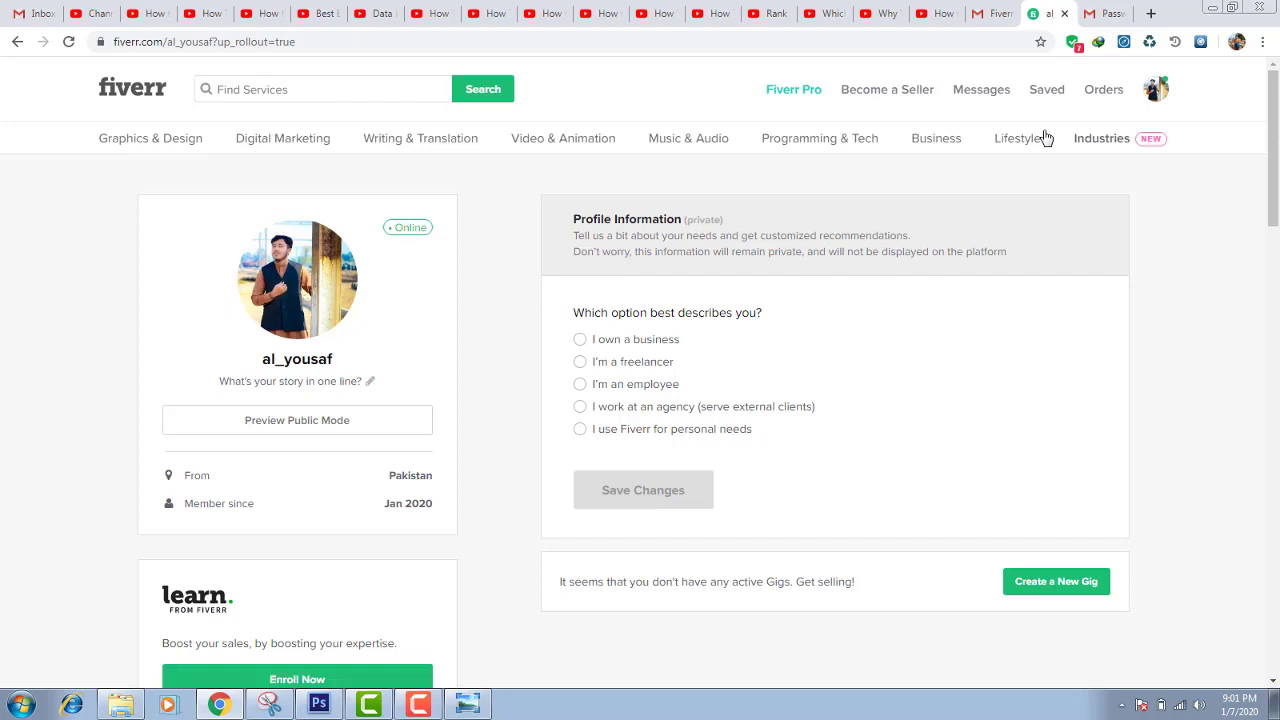
Go to Become a Seller to reach the Work Your Way start-selling page
left_click(889, 100)
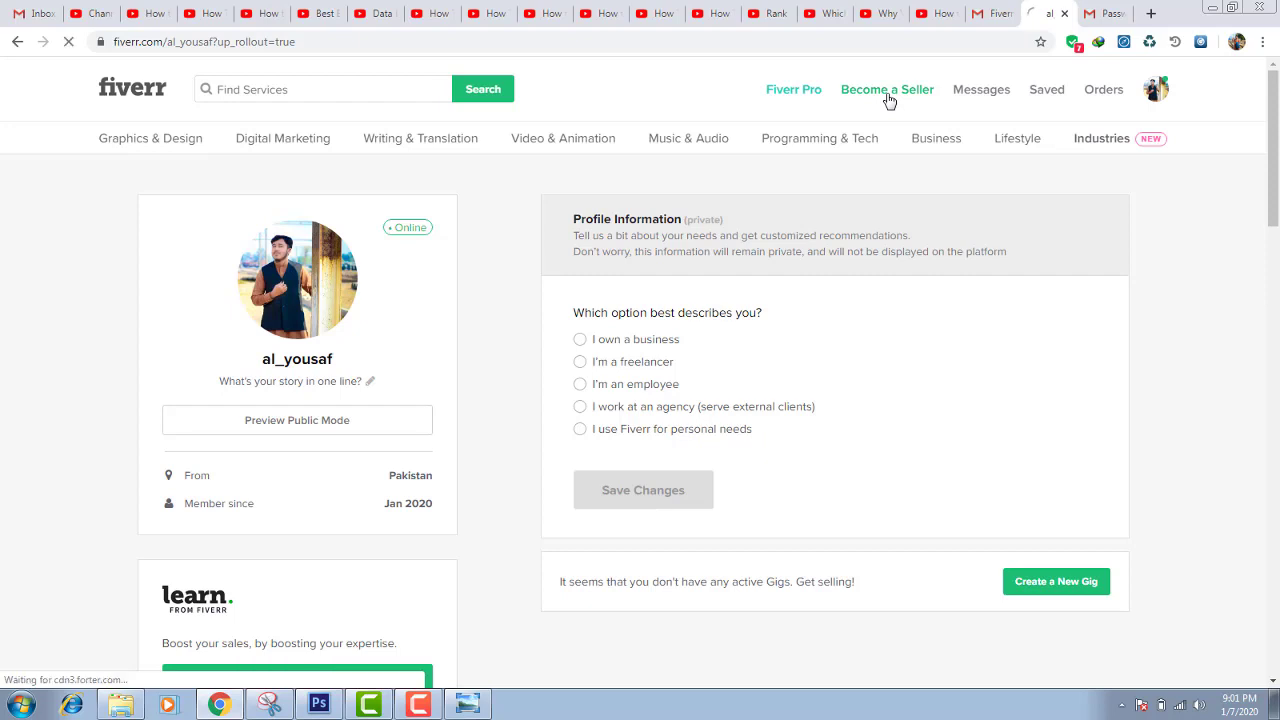